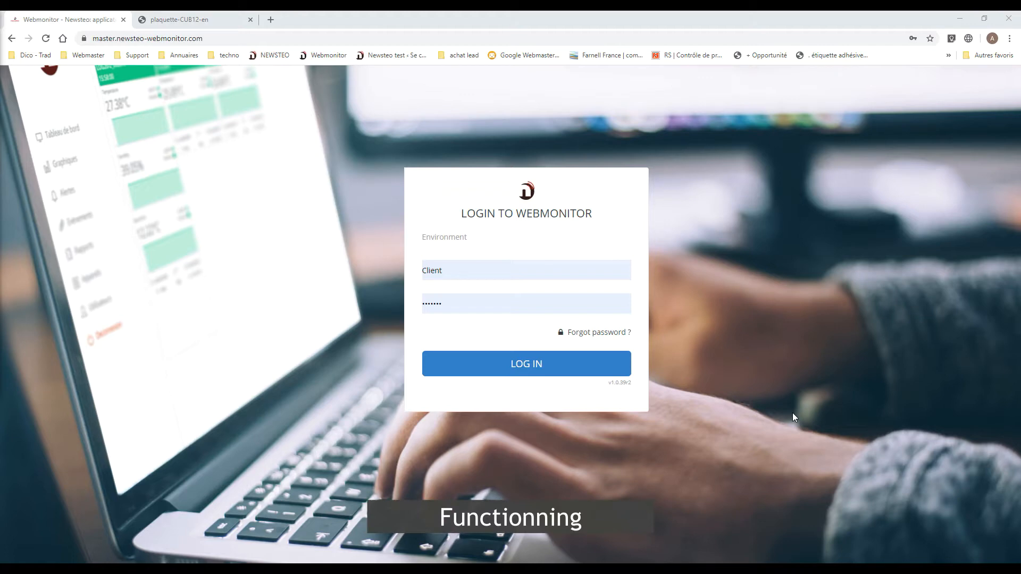
- Examine the sensor network diagram in the gateway brochure and return to the Webmonitor login page
left_click(213, 17)
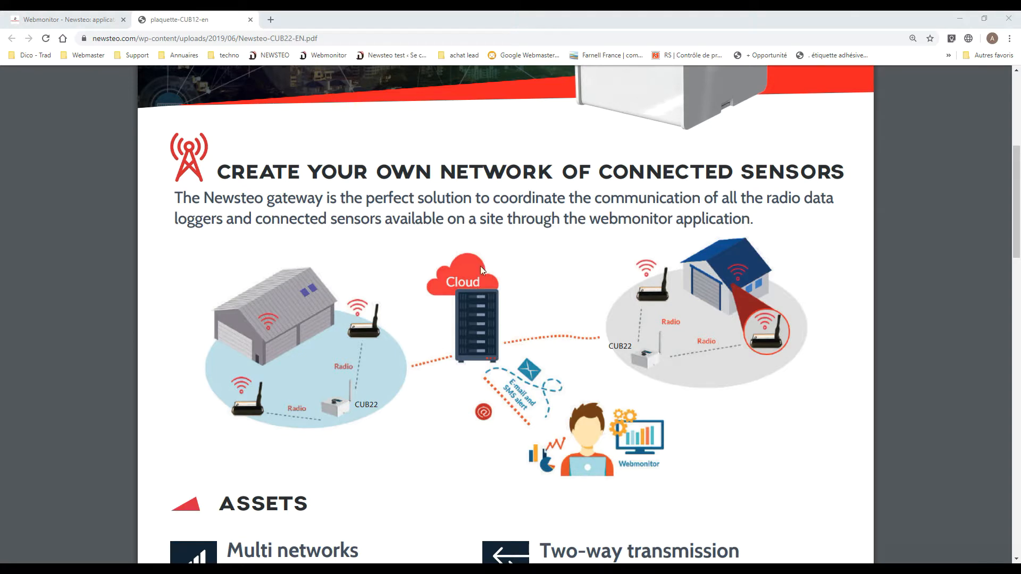
left_click(84, 21)
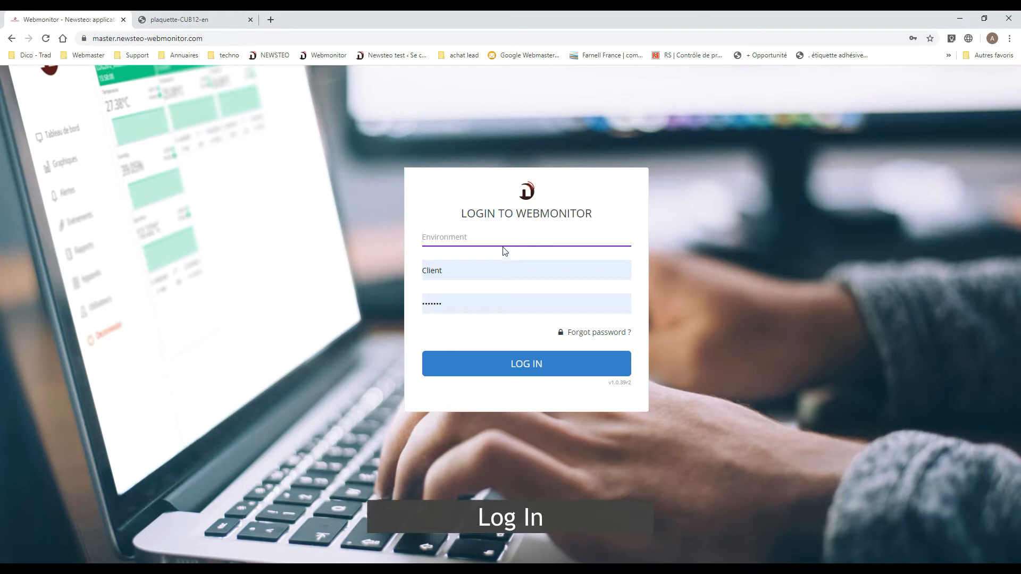
- Log in to Webmonitor with the environment CUB0001FE and the saved Client credentials
type("CUB000")
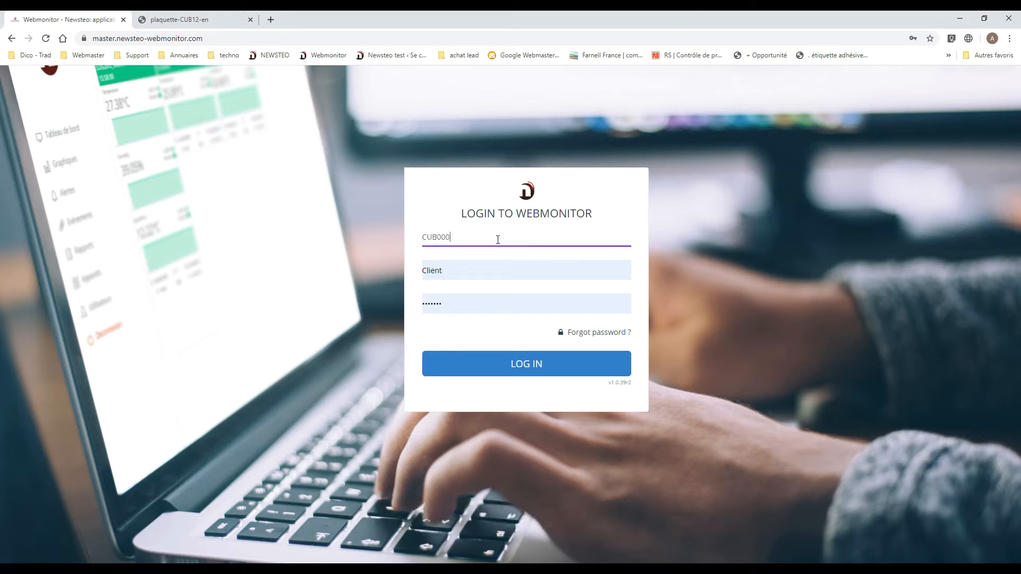
type("1FE")
left_click(472, 269)
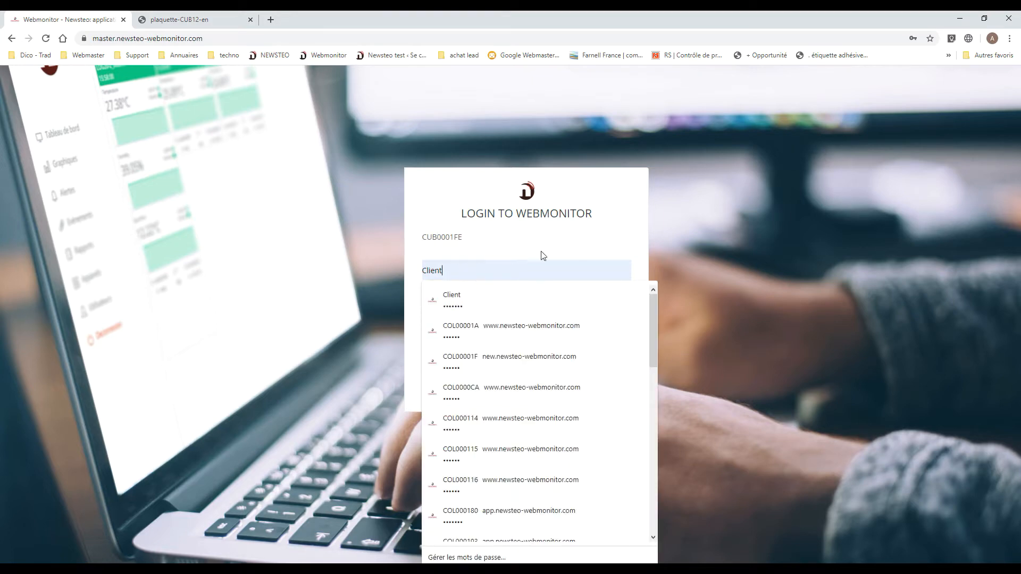
left_click(612, 234)
left_click(529, 358)
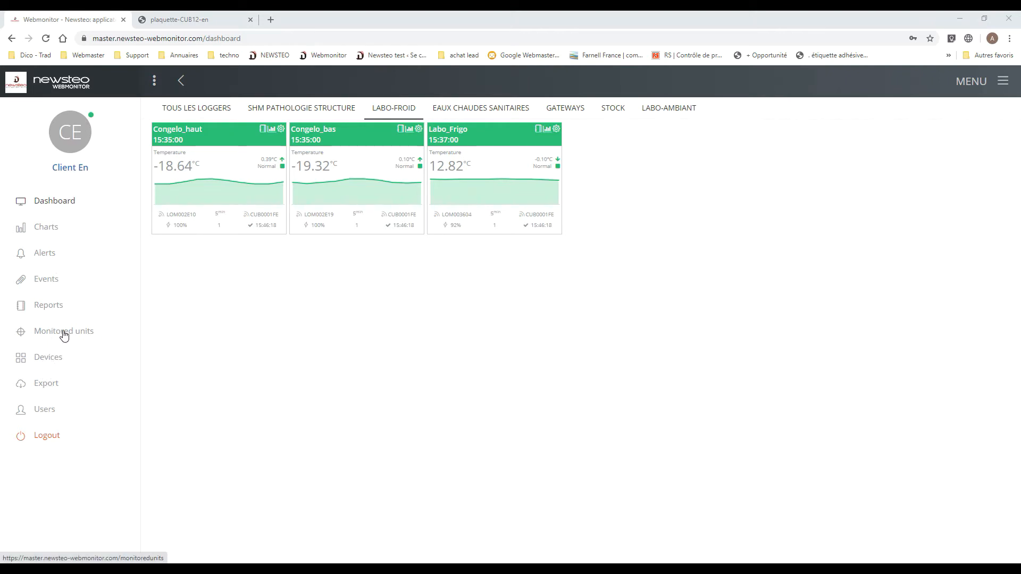
- Collapse the side navigation to icons only and expand it again
left_click(155, 82)
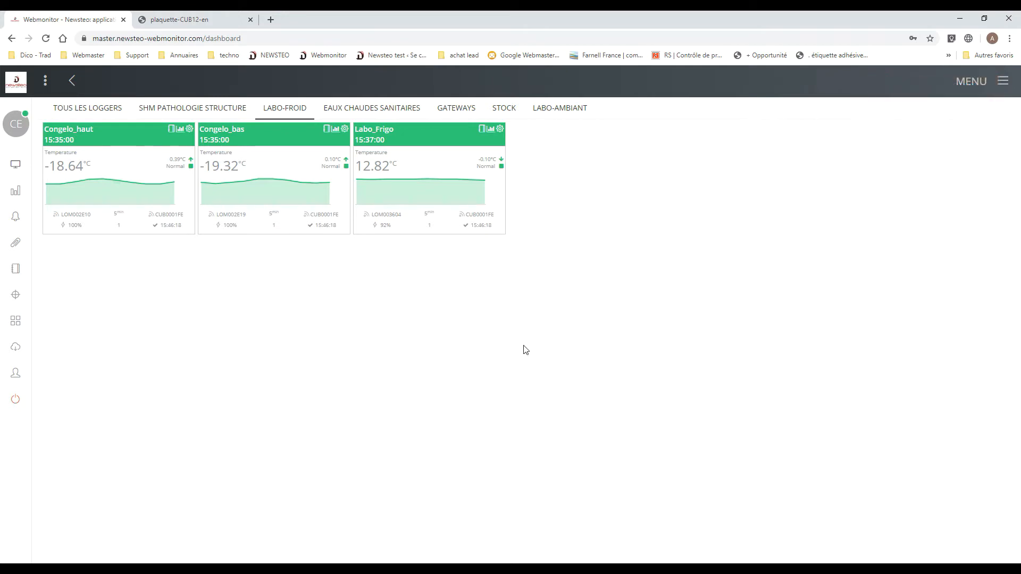
mouse_move(64, 164)
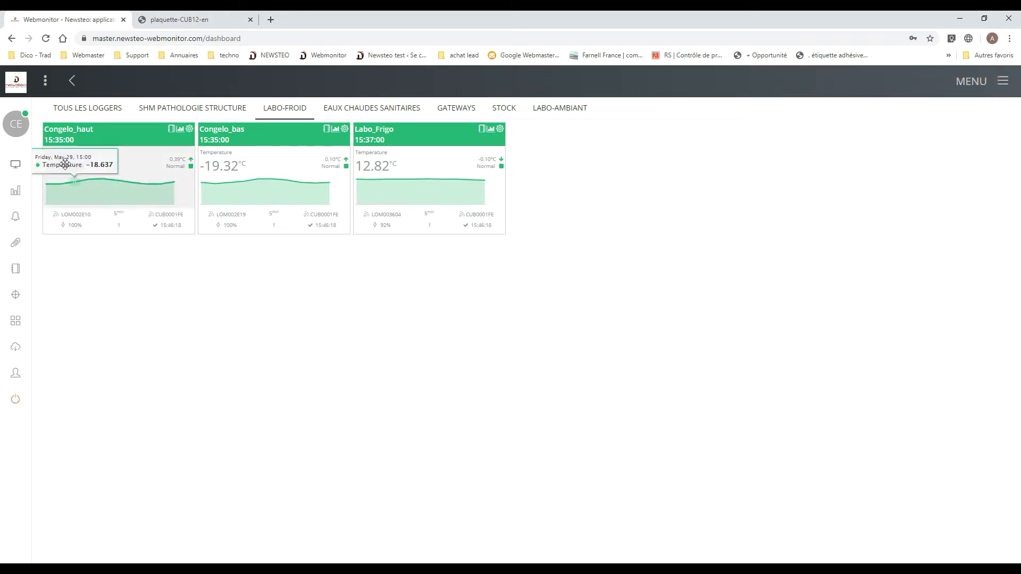
left_click(47, 84)
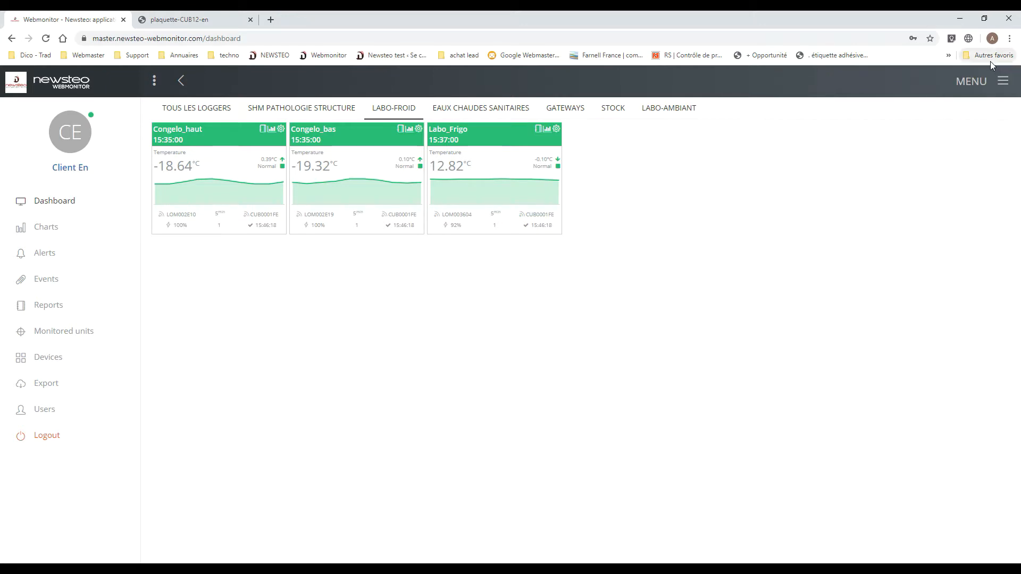
- Examine the contextual options offered for the Dashboard and Charts pages, ending on the Dashboard with them hidden
left_click(1007, 84)
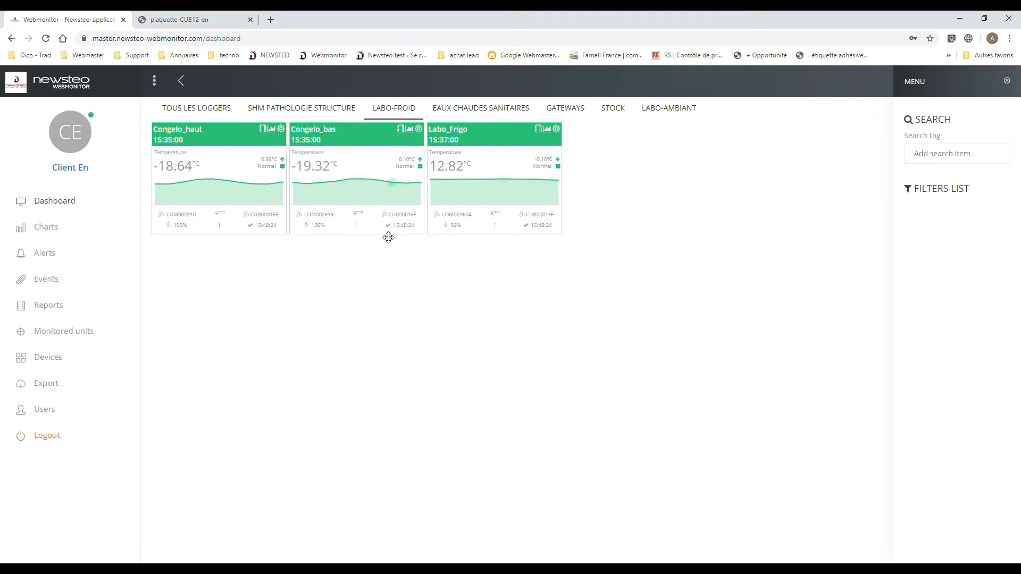
left_click(47, 230)
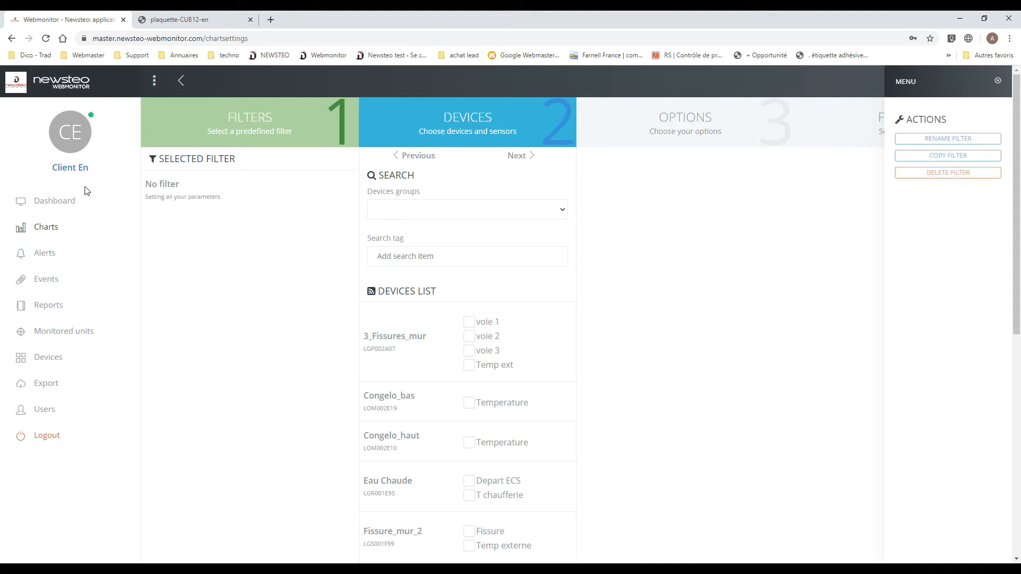
left_click(42, 204)
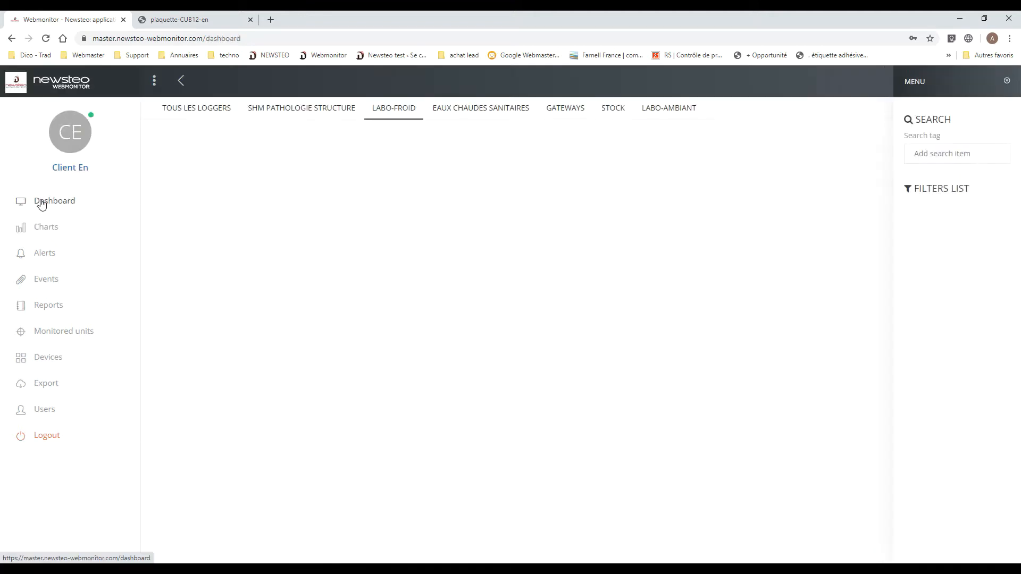
left_click(1007, 85)
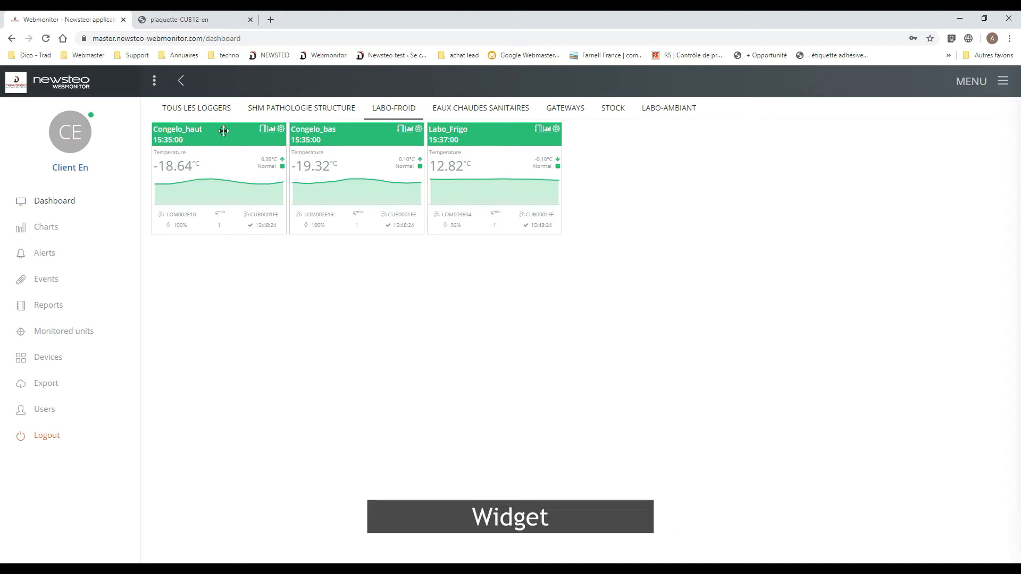
- Examine the Congelo_haut widget and browse the TOUS LES LOGGERS, SHM PATHOLOGIE STRUCTURE and LABO-FROID groups on the dashboard
mouse_move(223, 131)
left_mouse_down()
mouse_move(527, 235)
mouse_move(707, 137)
mouse_move(340, 257)
mouse_move(211, 136)
left_mouse_up()
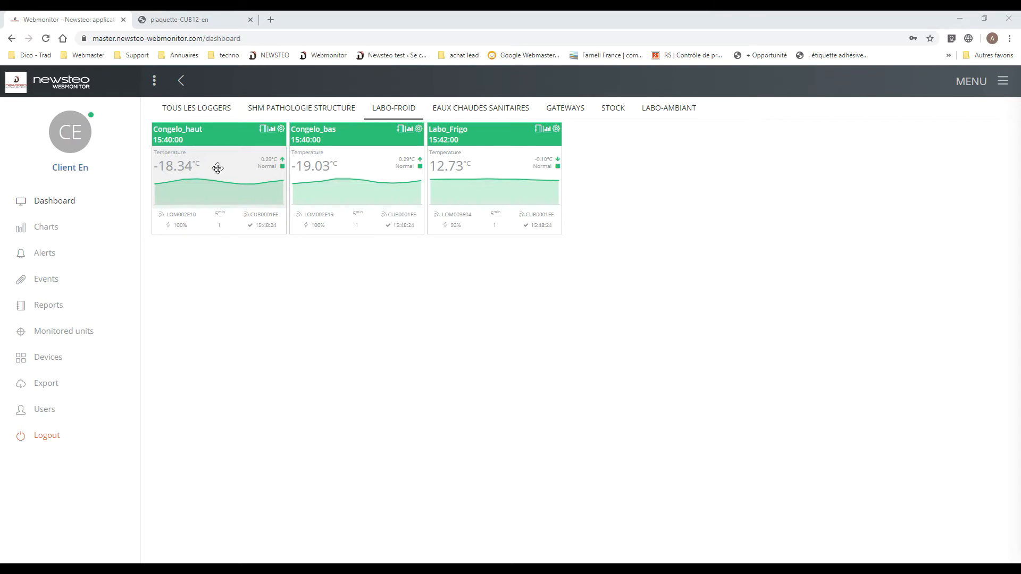
mouse_move(176, 178)
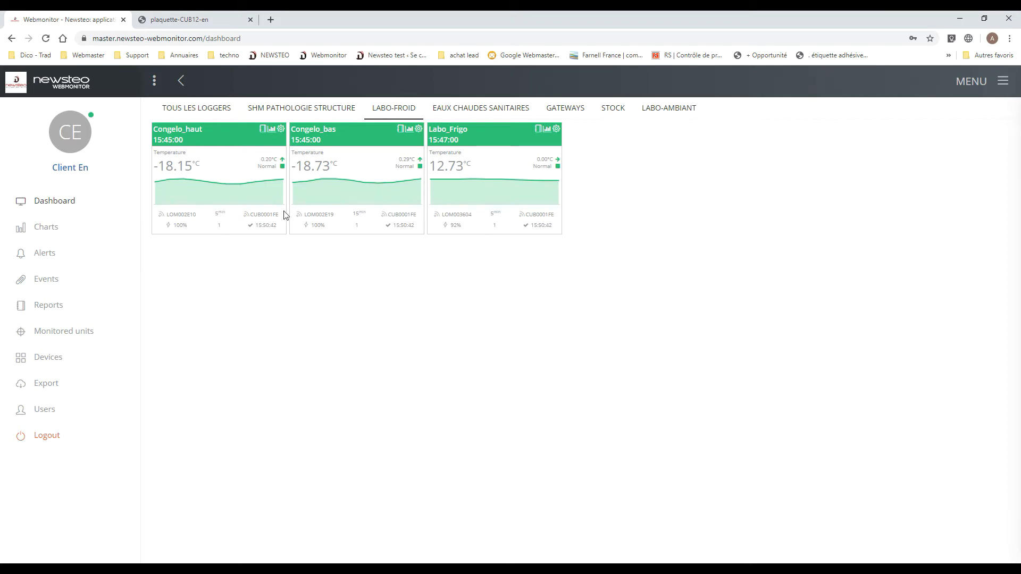
left_click(218, 108)
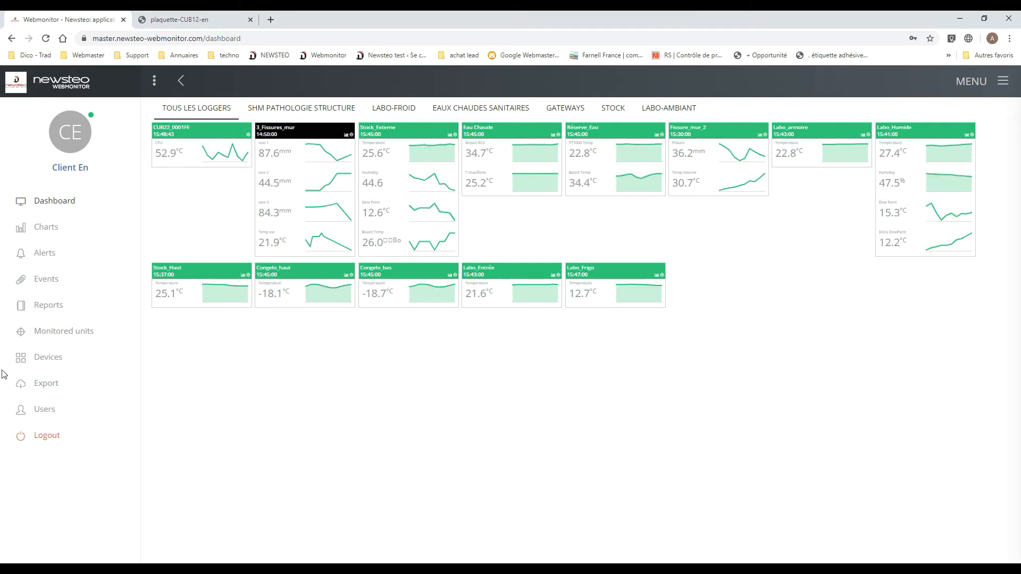
left_click(316, 112)
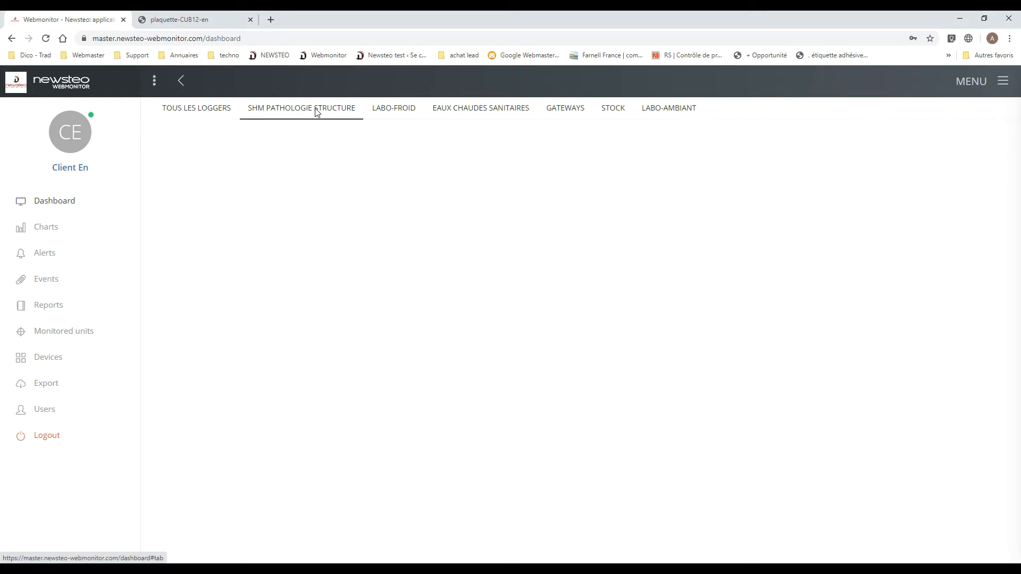
left_click(408, 109)
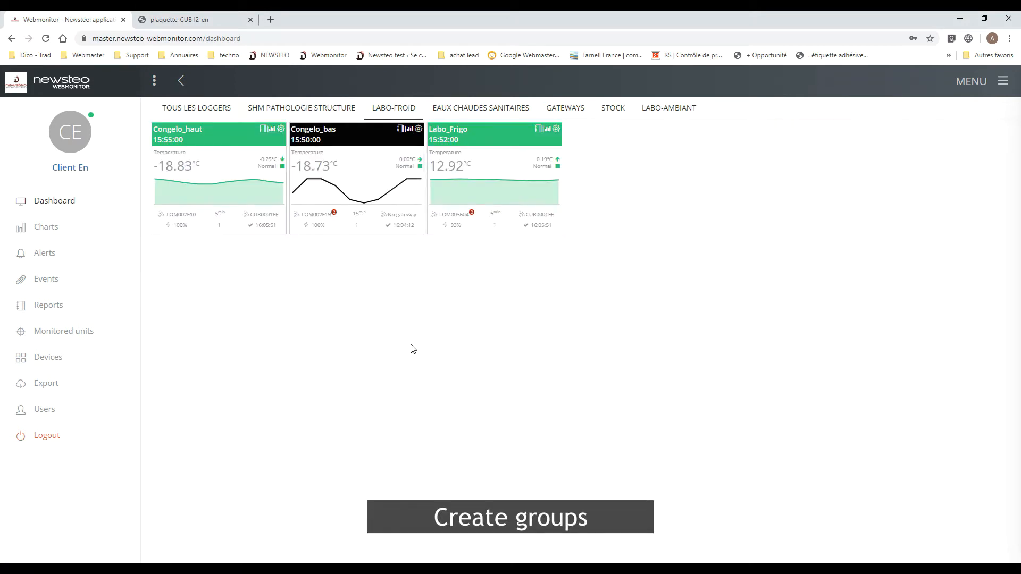
- Create a new device group named "New Group Webinar" with the description "demo group"
left_click(55, 359)
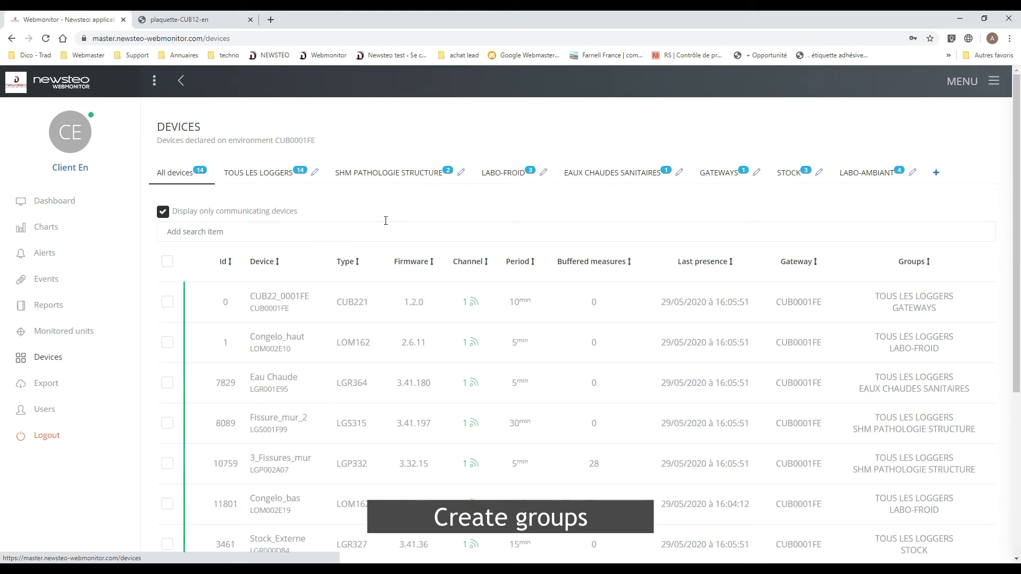
left_click(936, 175)
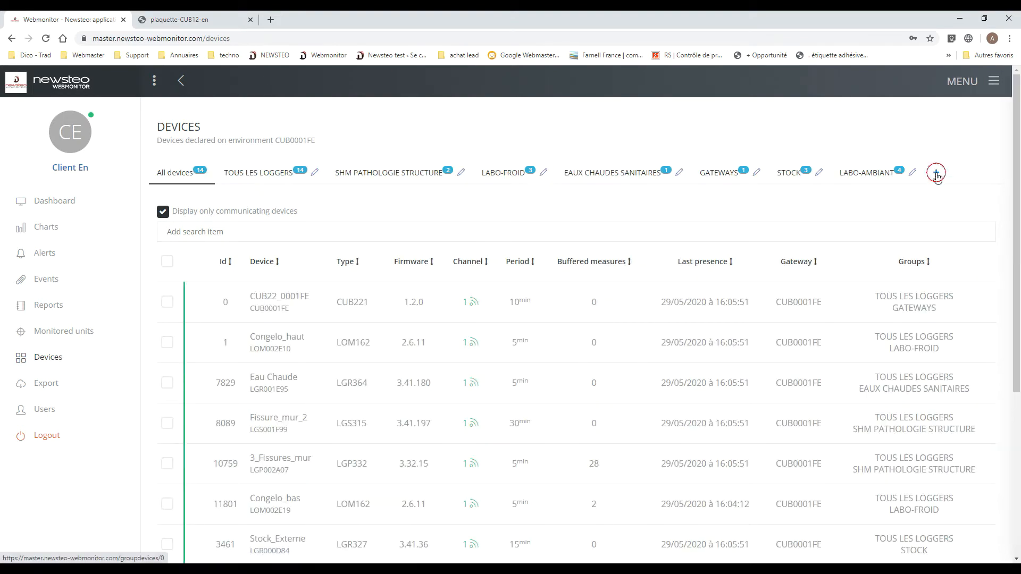
left_click(260, 185)
type("New Gr")
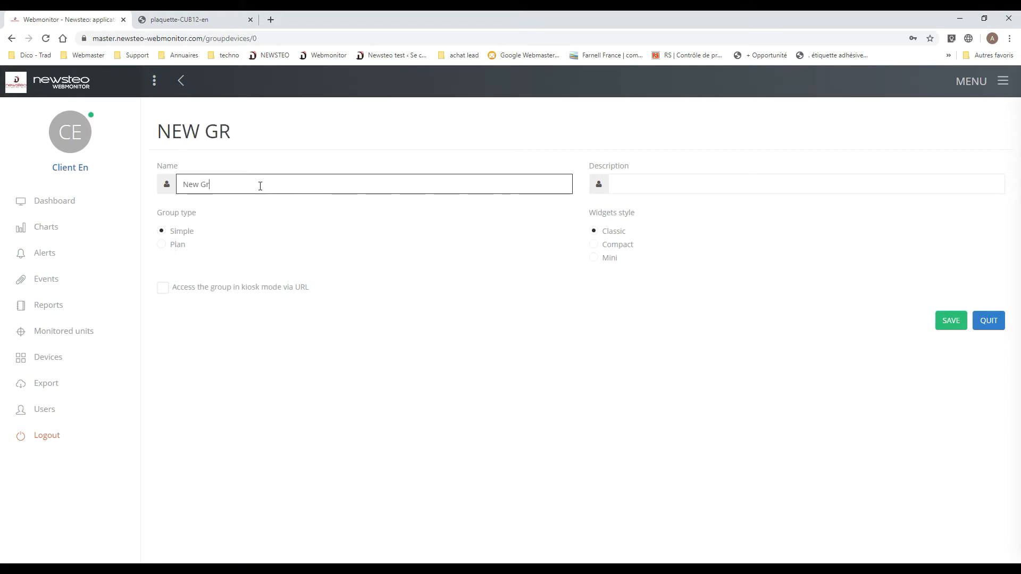
type("oup Webina")
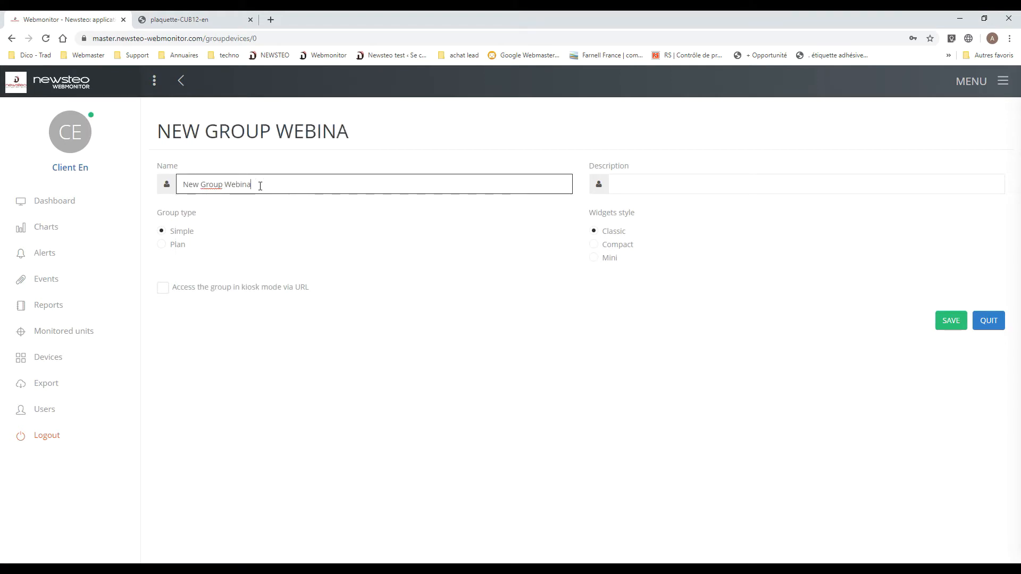
type("r")
key("Tab")
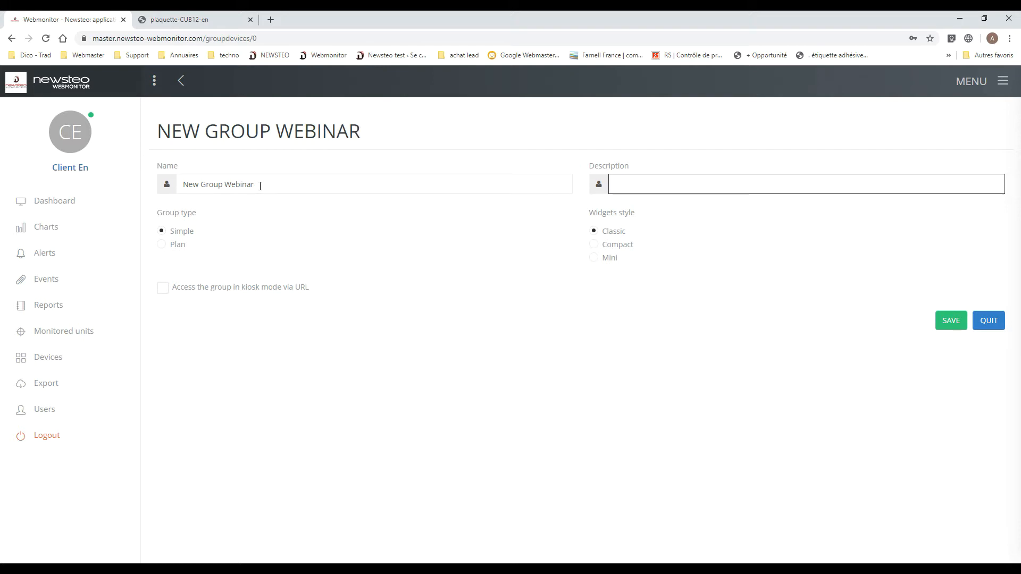
type("demo group")
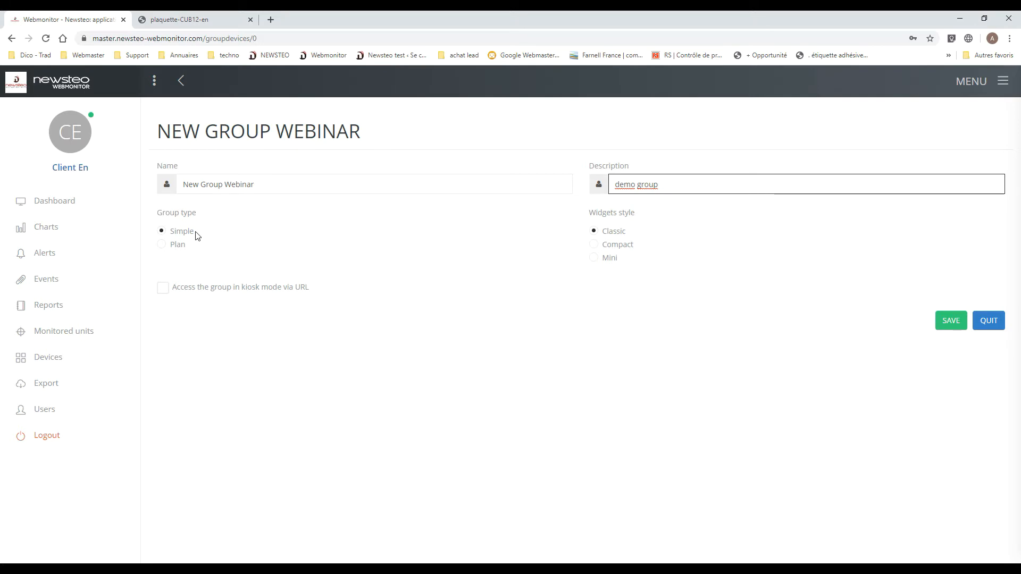
- Set the group type to Plan with silver-french-door-refrigerator-beside-stainless-gas-range-3958962.jpg as background, save the group and return to the device list
left_click(179, 245)
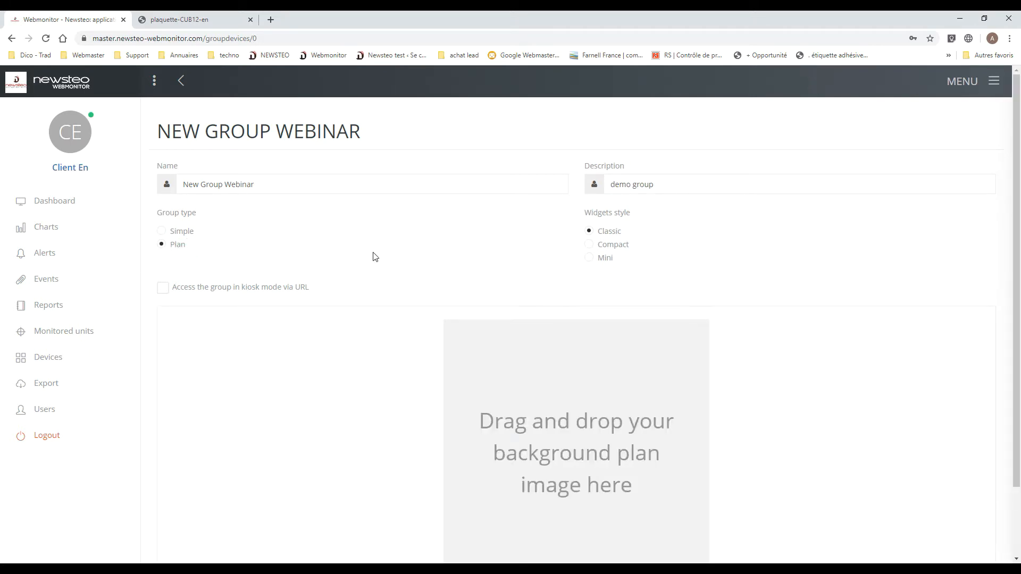
left_click(694, 340)
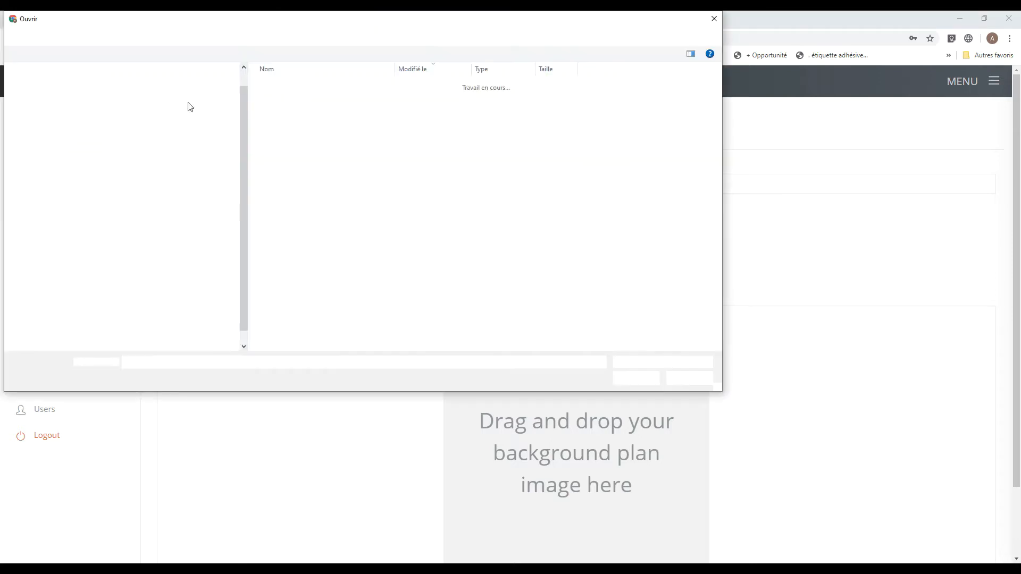
left_click(329, 196)
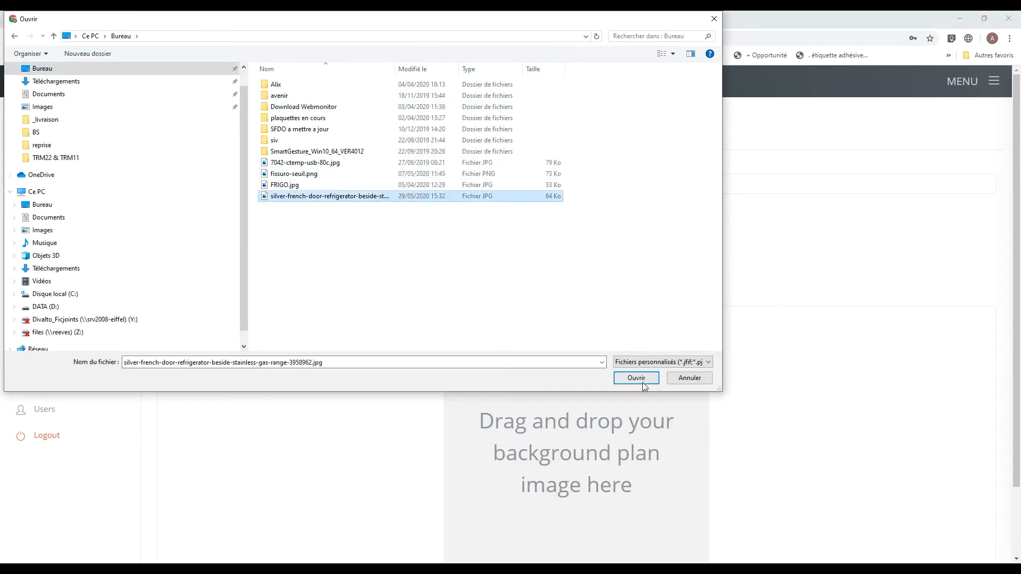
left_click(636, 378)
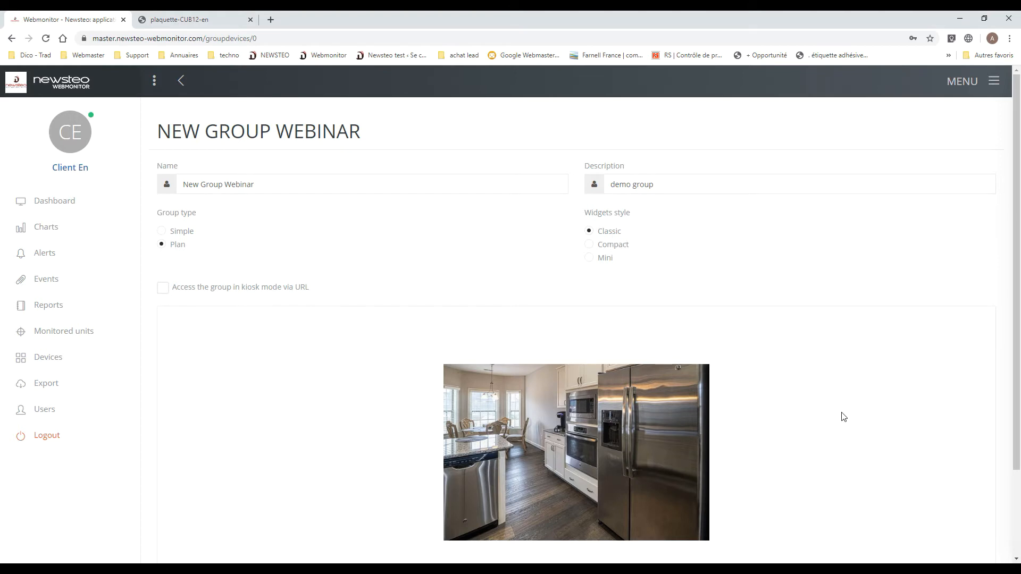
scroll(843, 417, "down", 2)
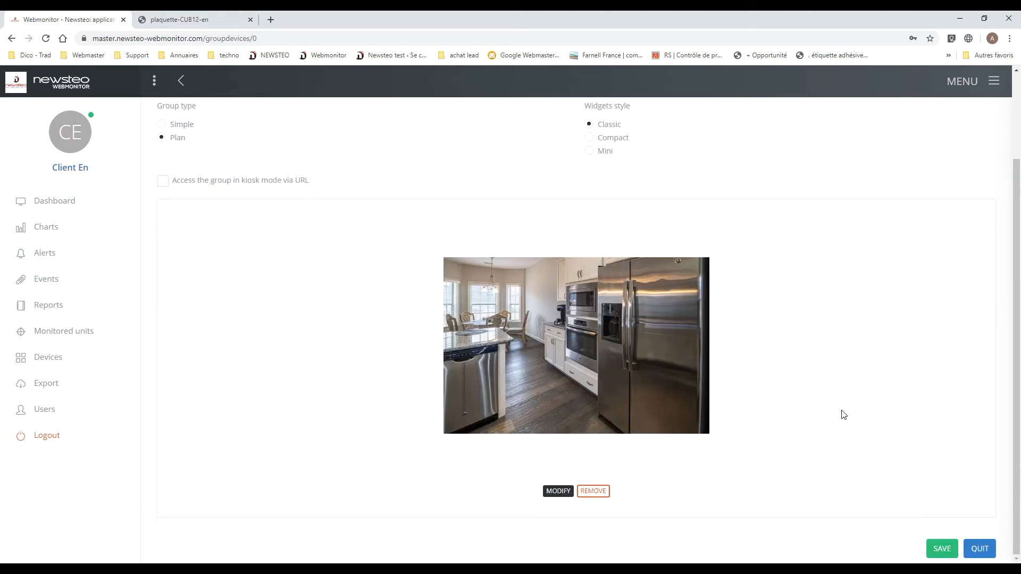
left_click(943, 544)
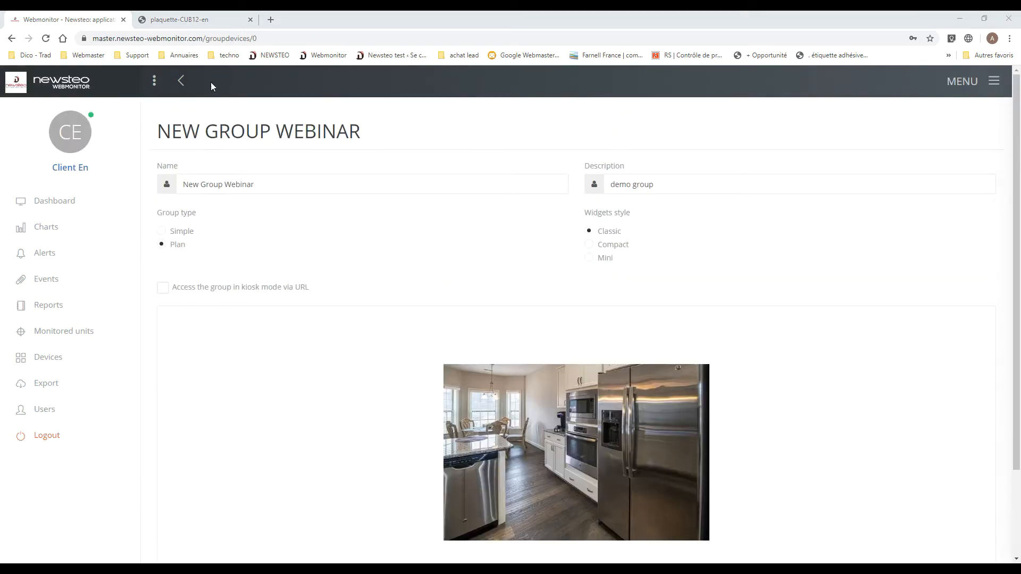
left_click(182, 81)
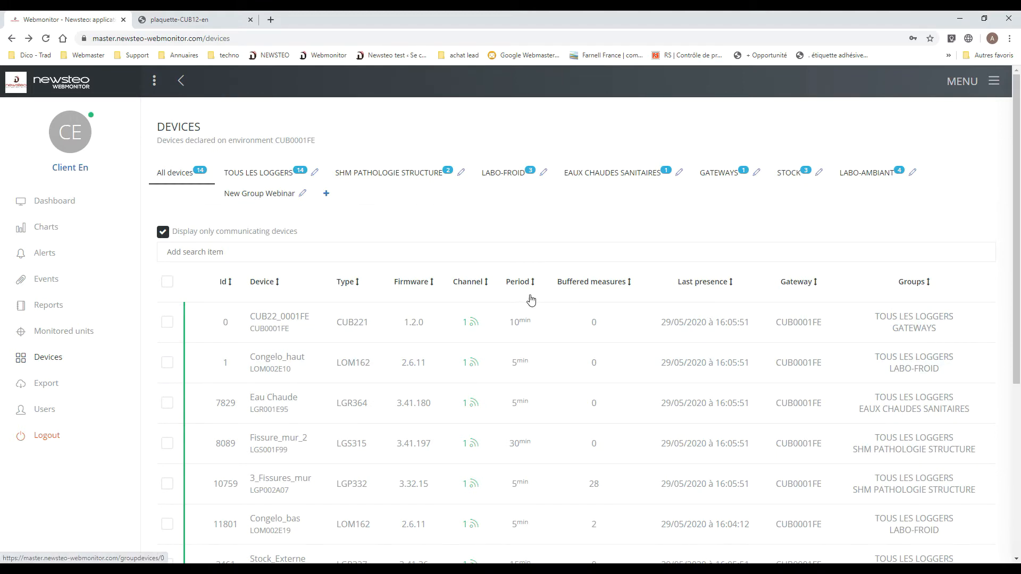
- Add the devices Congelo_bas and Stock_Externe to New Group Webinar
scroll(529, 303, "down", 2)
left_click(167, 420)
left_click(167, 459)
scroll(432, 329, "up", 2)
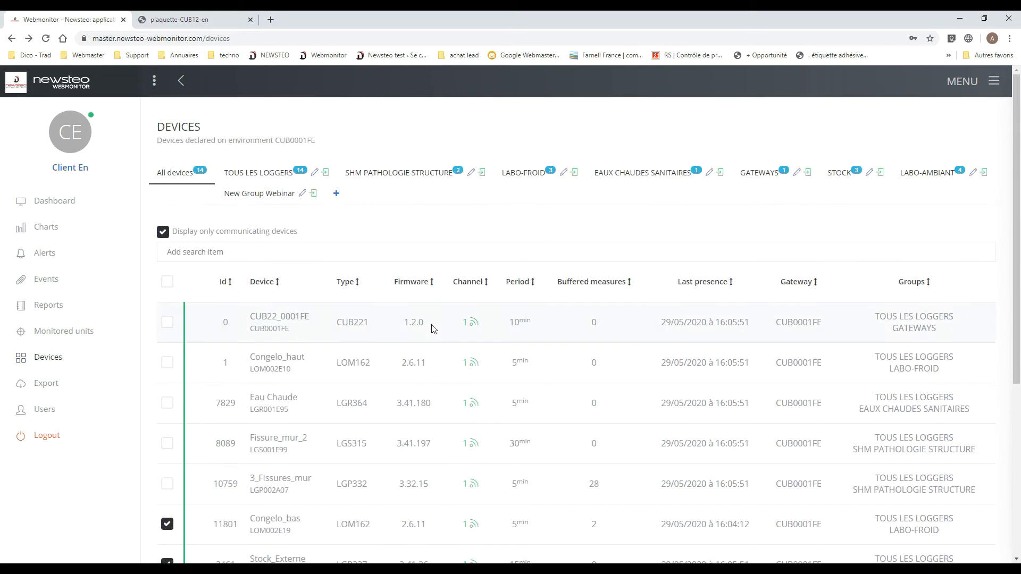
left_click(313, 193)
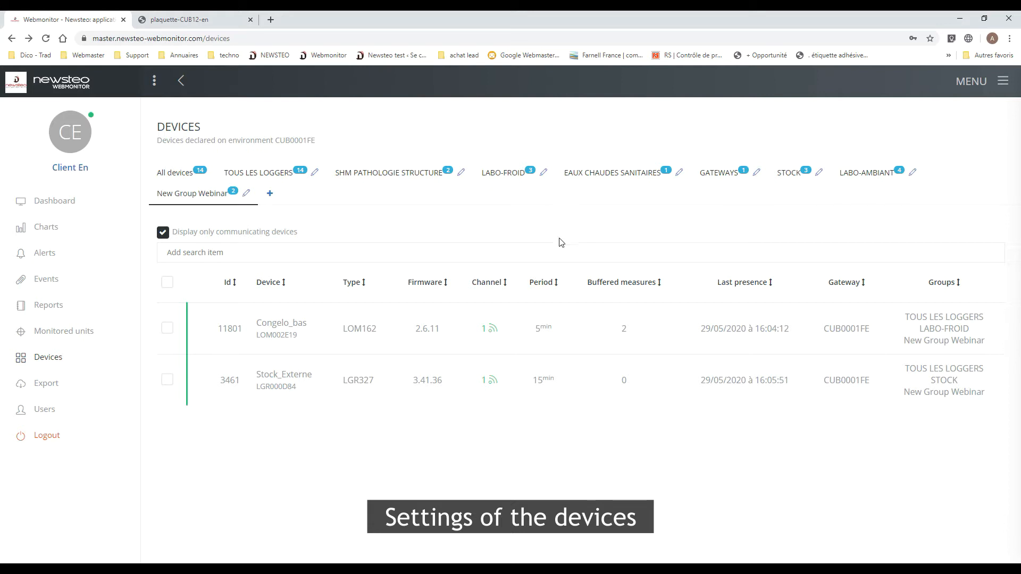
- Examine the Congelo_bas device settings and its temperature sensor's working range and thresholds
left_click(300, 323)
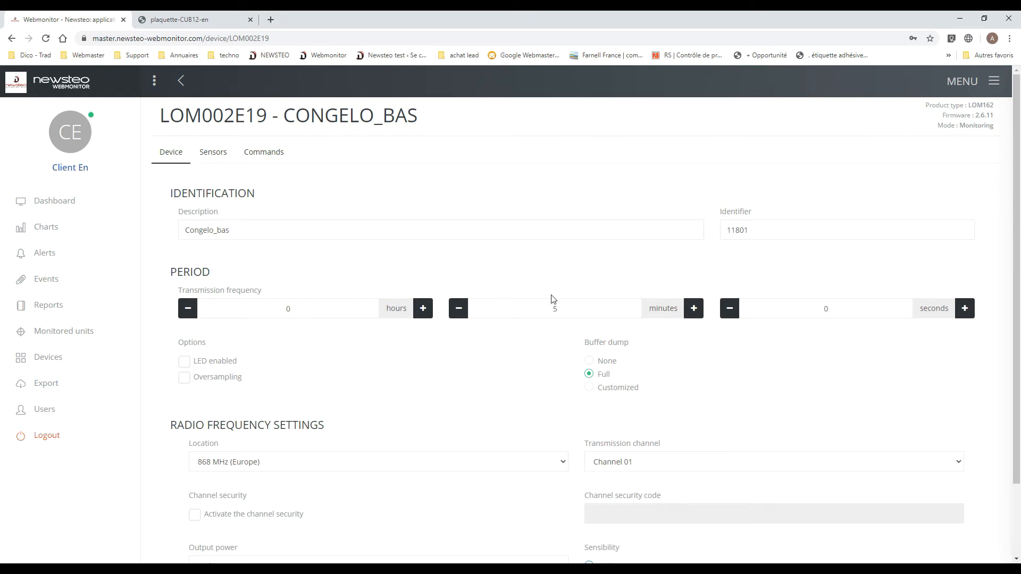
left_click(224, 159)
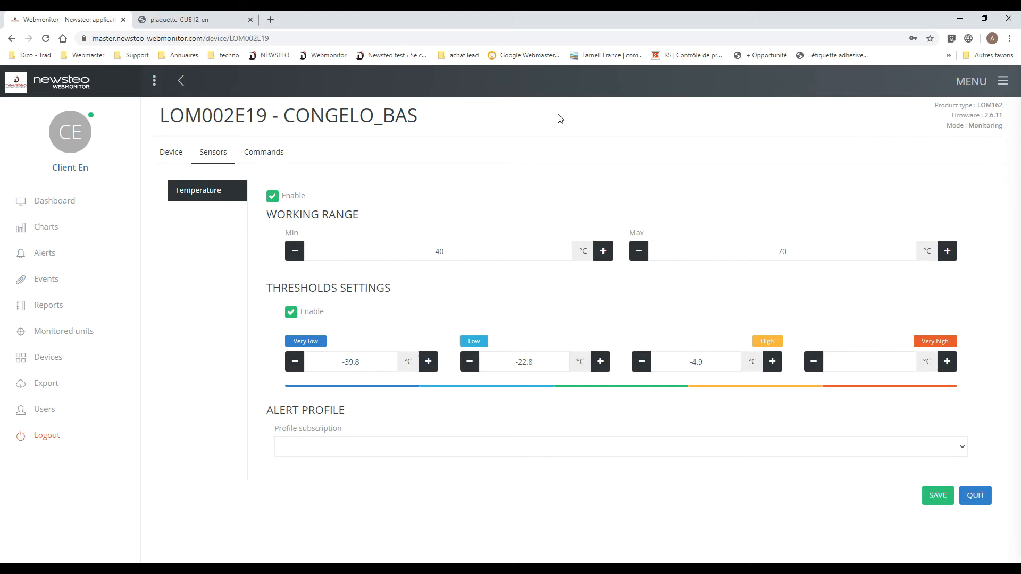
- Show New Group Webinar on the dashboard and place the Congelo_bas tile by the refrigerator and the Stock_Externe tile along the plan's edge
left_click(47, 207)
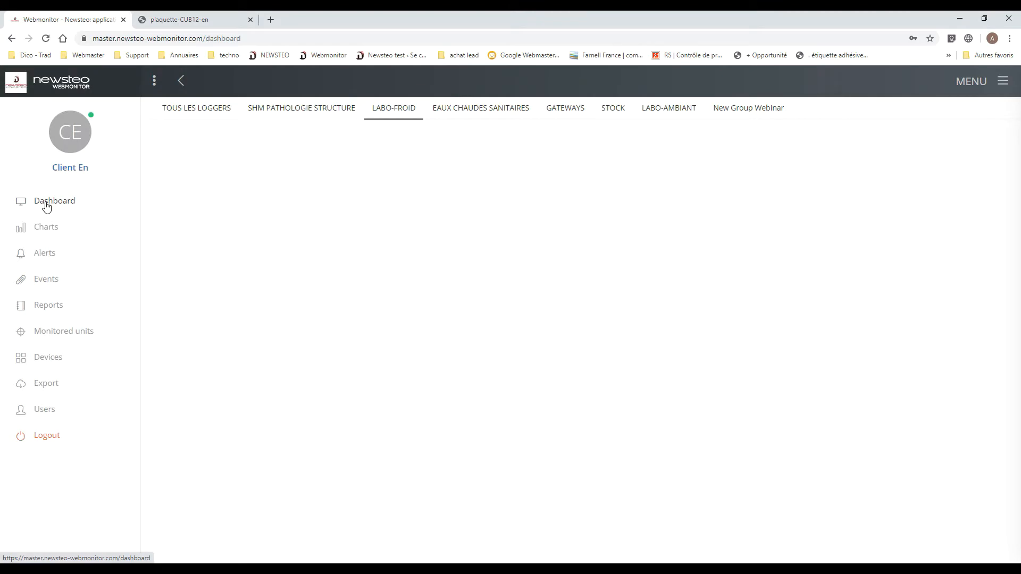
left_click(761, 108)
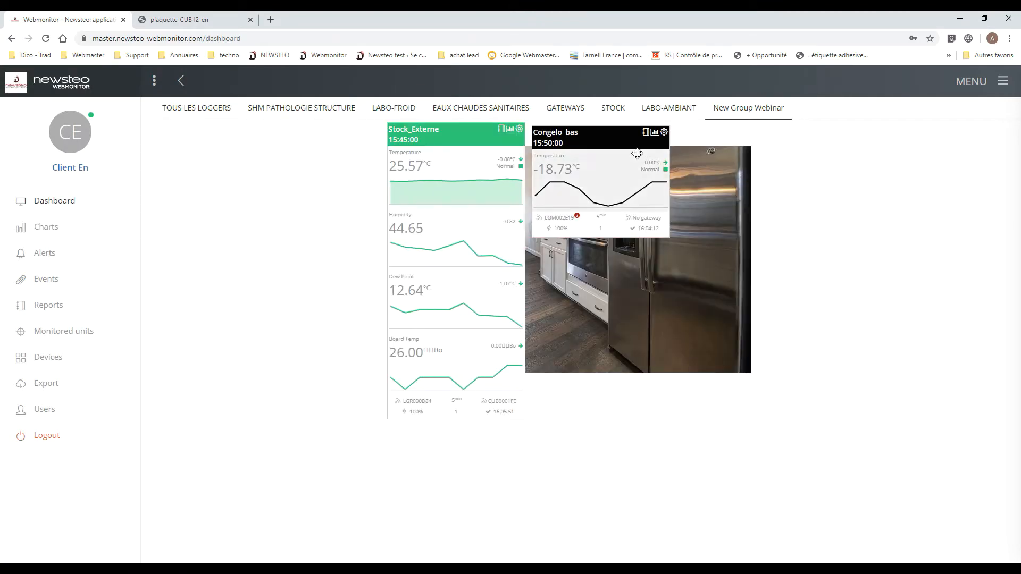
left_click_drag(619, 139, 766, 294)
left_click_drag(408, 128, 302, 202)
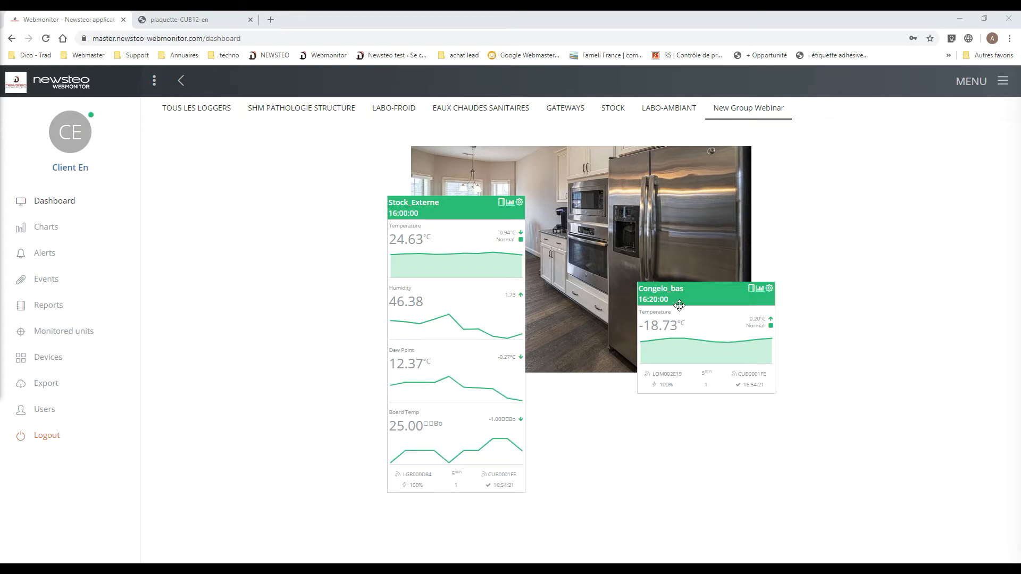
- Chart Stock_Externe over the last 7 days and hide every curve except its temperature
left_click(510, 208)
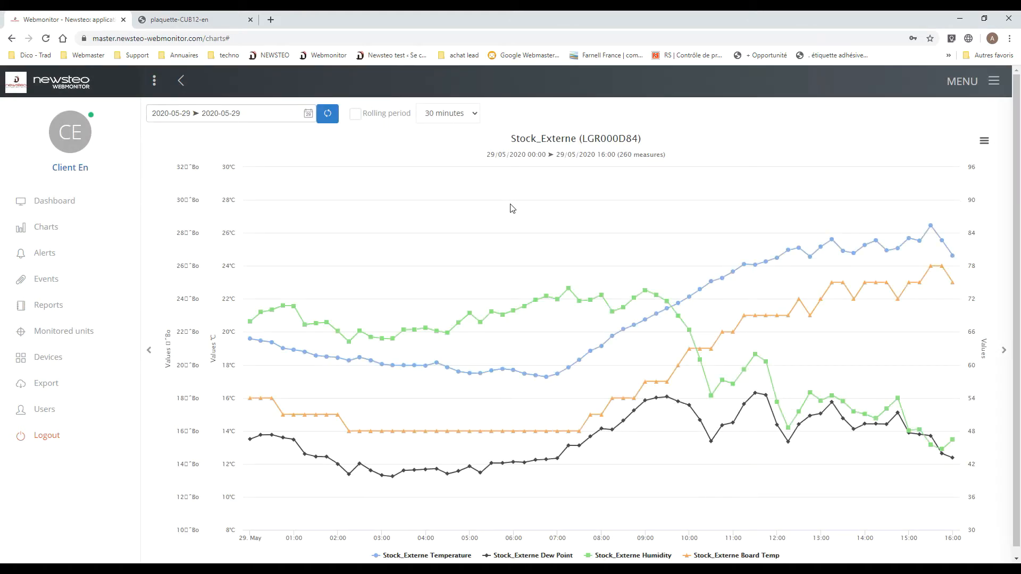
left_click(251, 115)
left_click(222, 140)
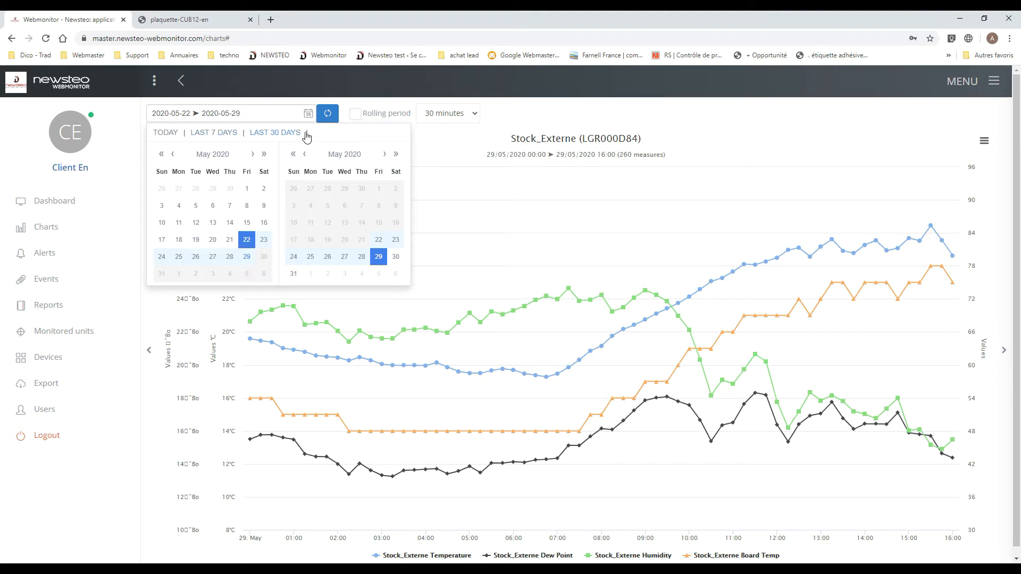
left_click(324, 117)
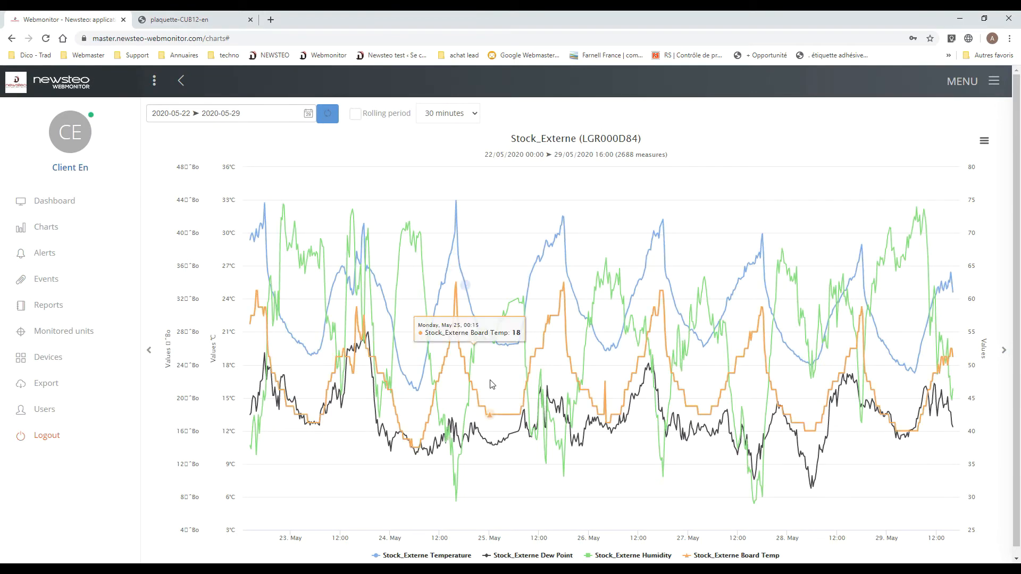
left_click(713, 558)
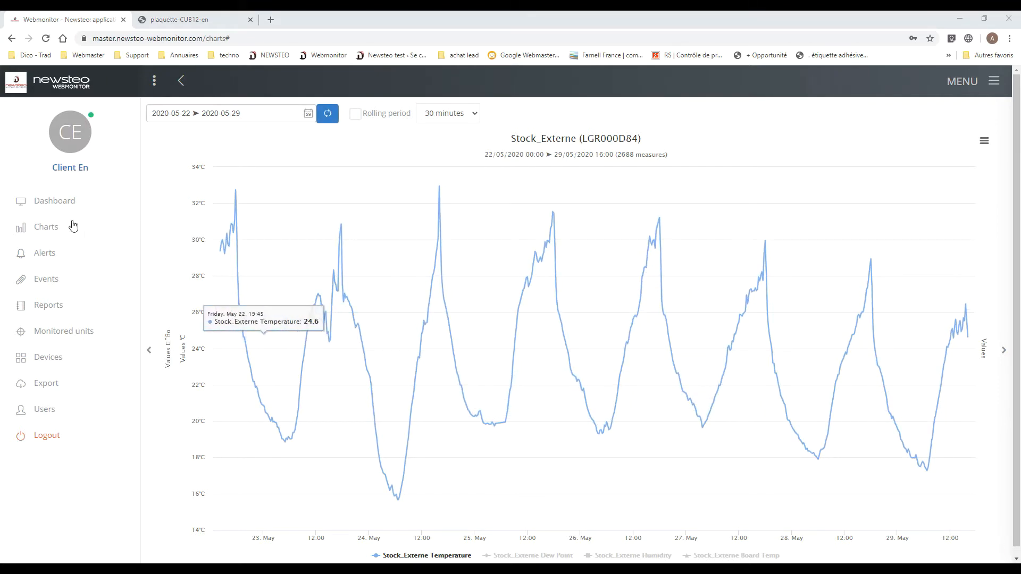
- Set up a new chart from New Group Webinar with the temperature sensors of Congelo_bas and Stock_Externe
left_click(48, 232)
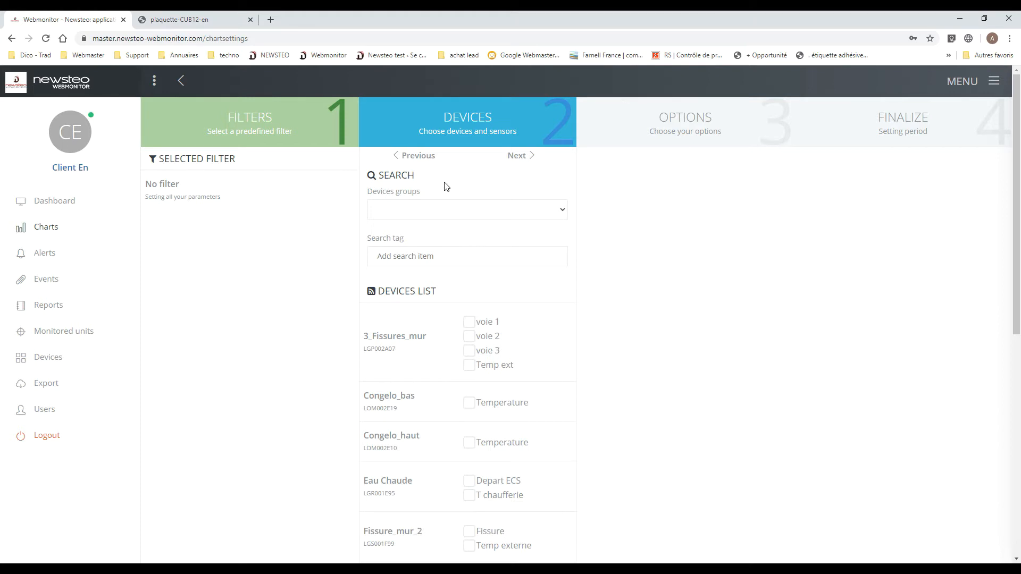
left_click(427, 215)
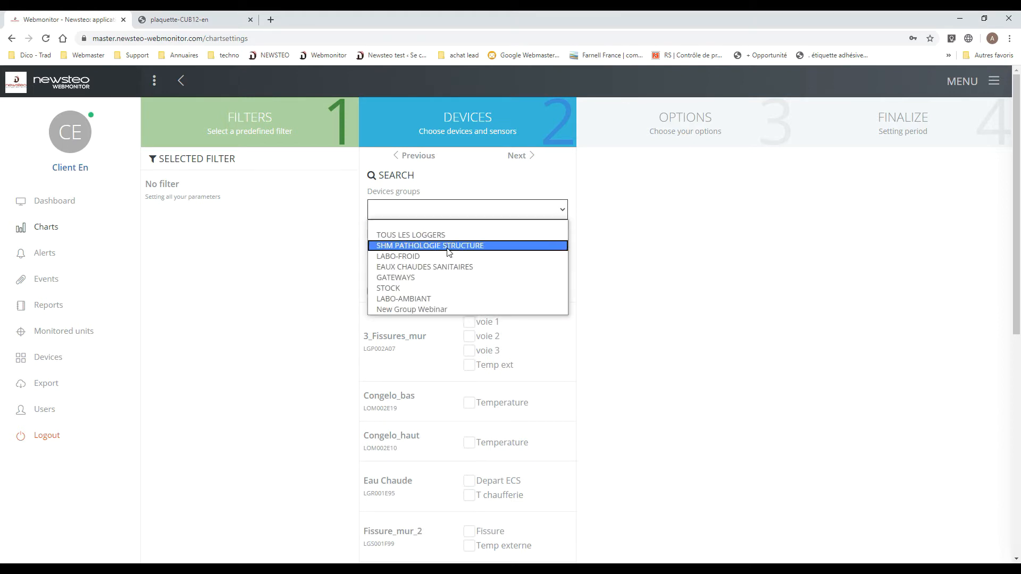
left_click(425, 310)
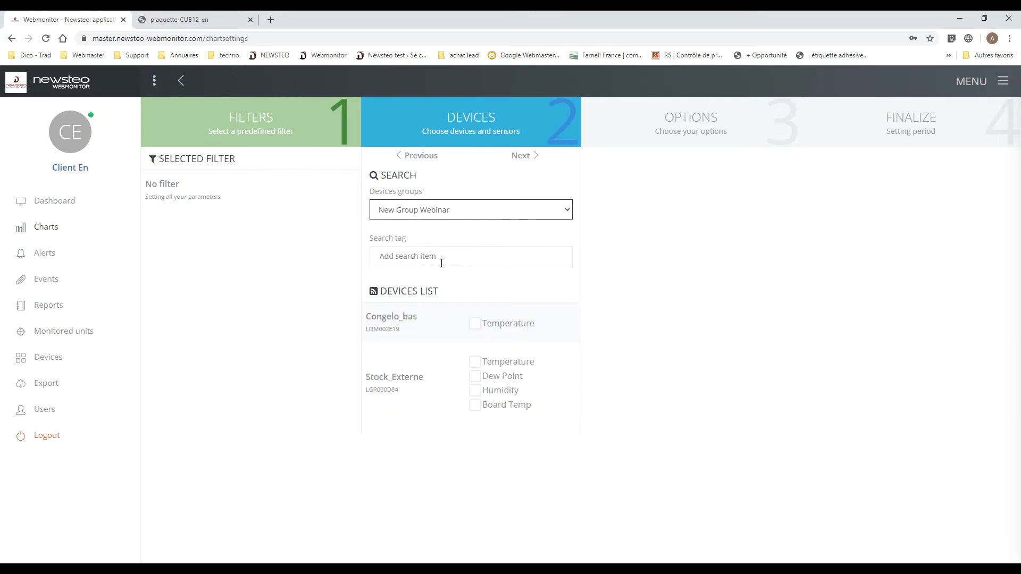
left_click(476, 325)
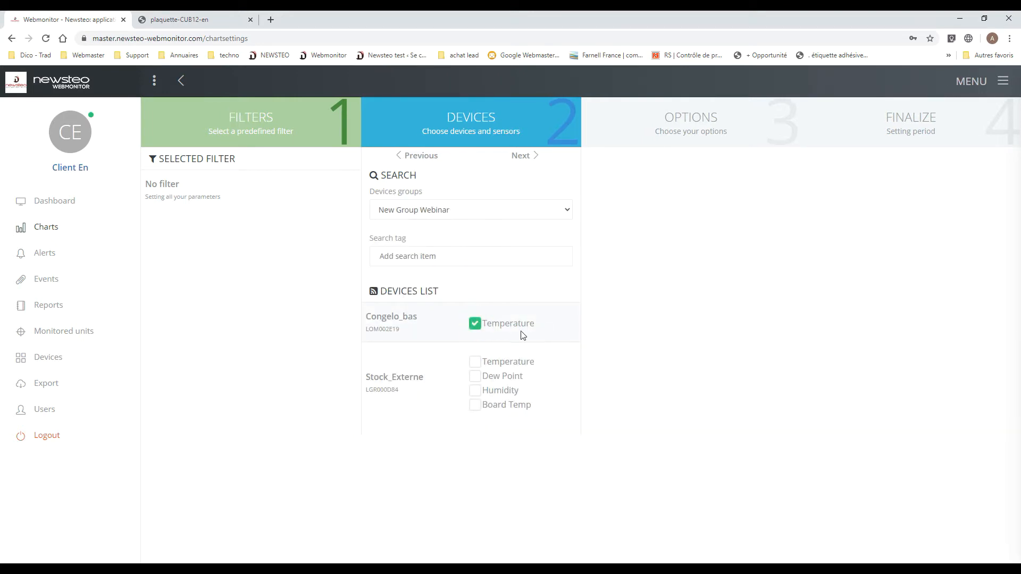
left_click(517, 368)
left_click(525, 158)
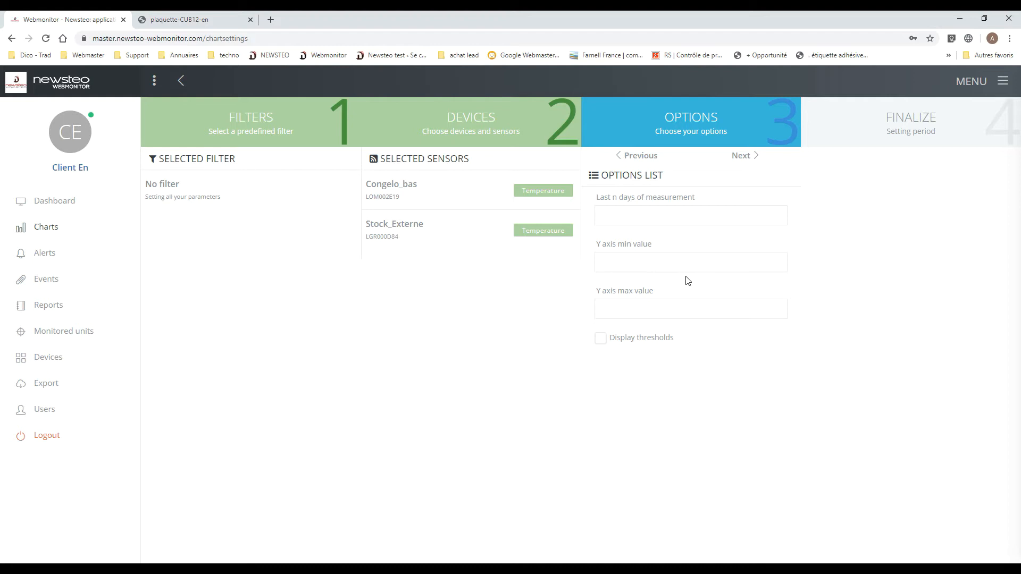
- Limit the chart to the last 3 days of measurement and proceed to the finalizing stage
left_click(618, 211)
type("3")
left_click(742, 166)
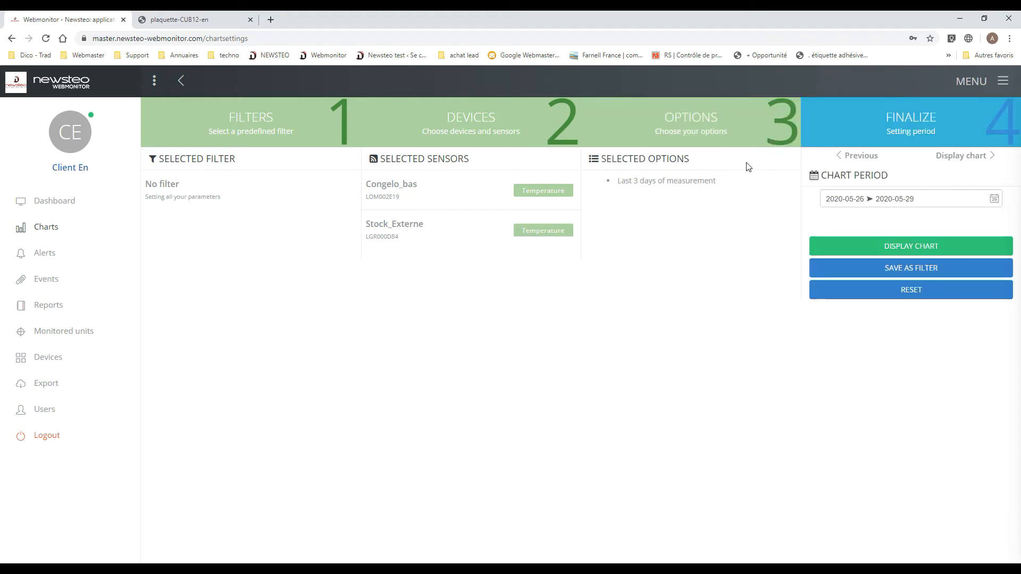
- Save the chart settings as a filter named "Filter 2 temperatures" with the description "demo", and display its chart
left_click(914, 276)
left_click(907, 274)
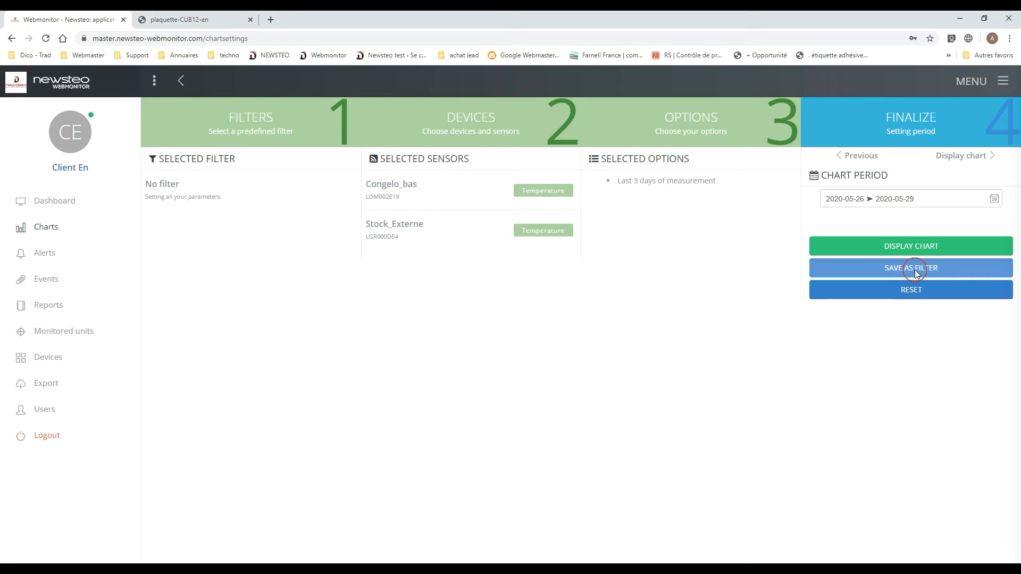
left_click(396, 148)
type("Filetr")
type("ter ")
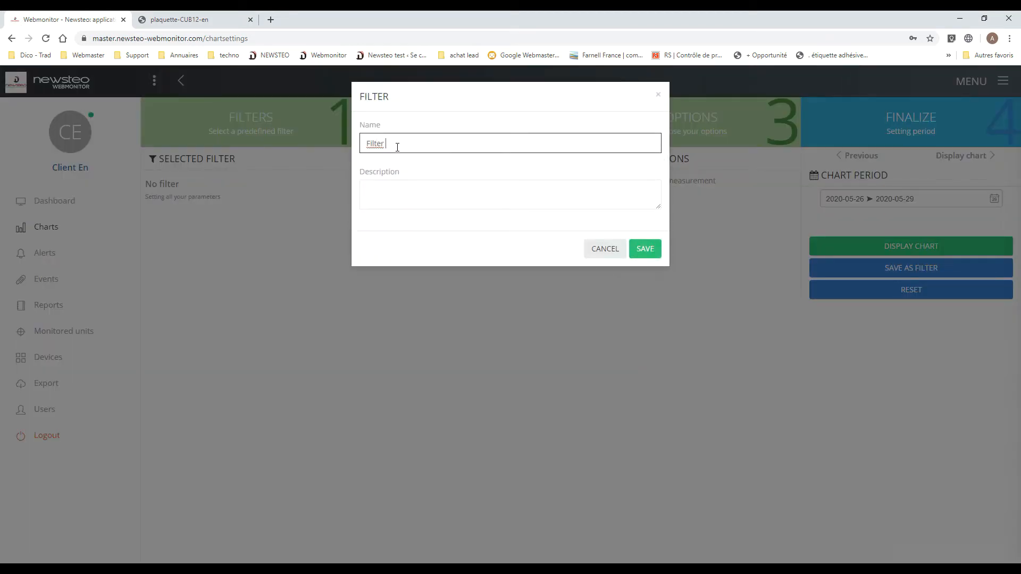
type("2 temperatures")
key("Tab")
type("demo")
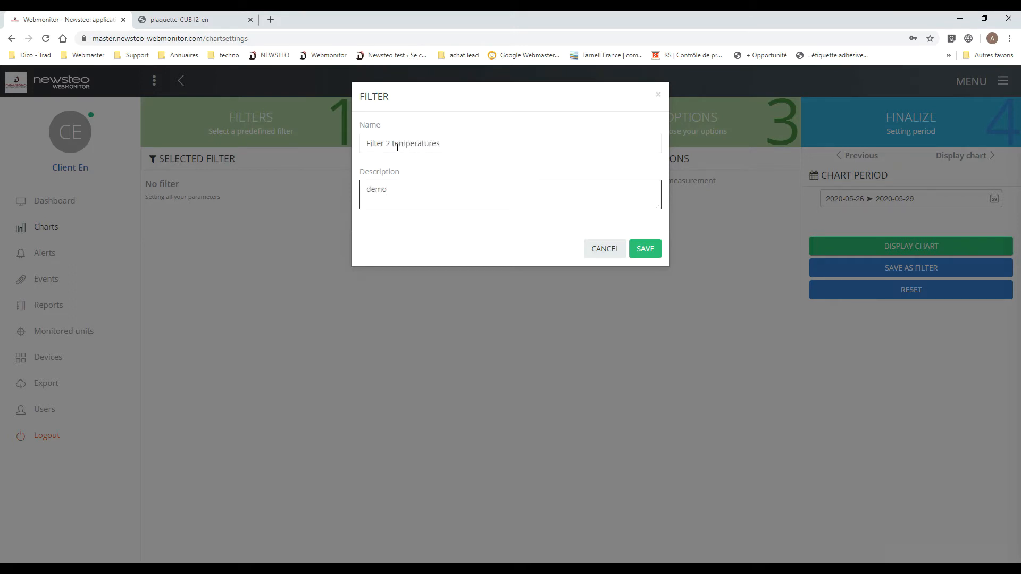
left_click(654, 251)
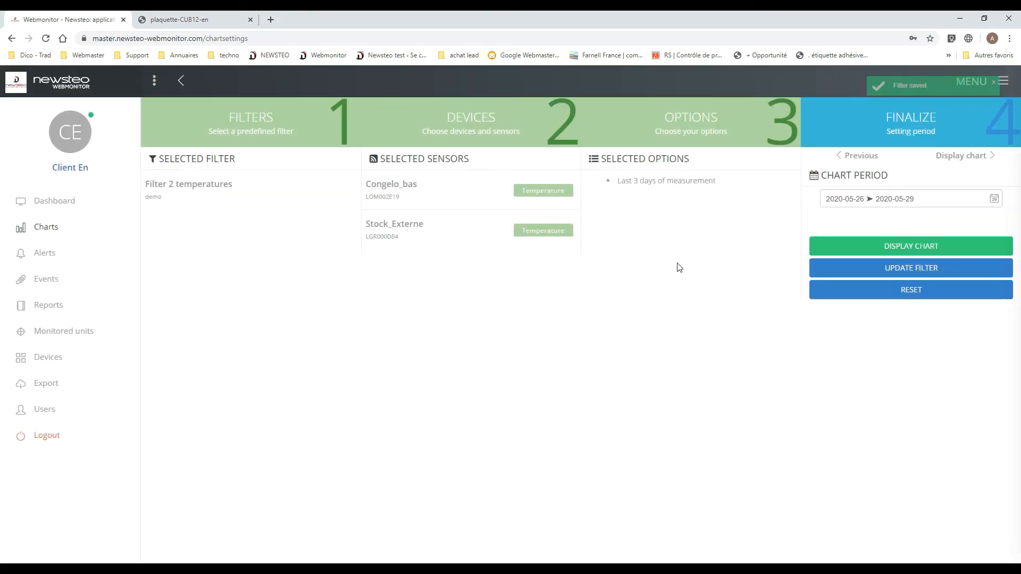
left_click(911, 255)
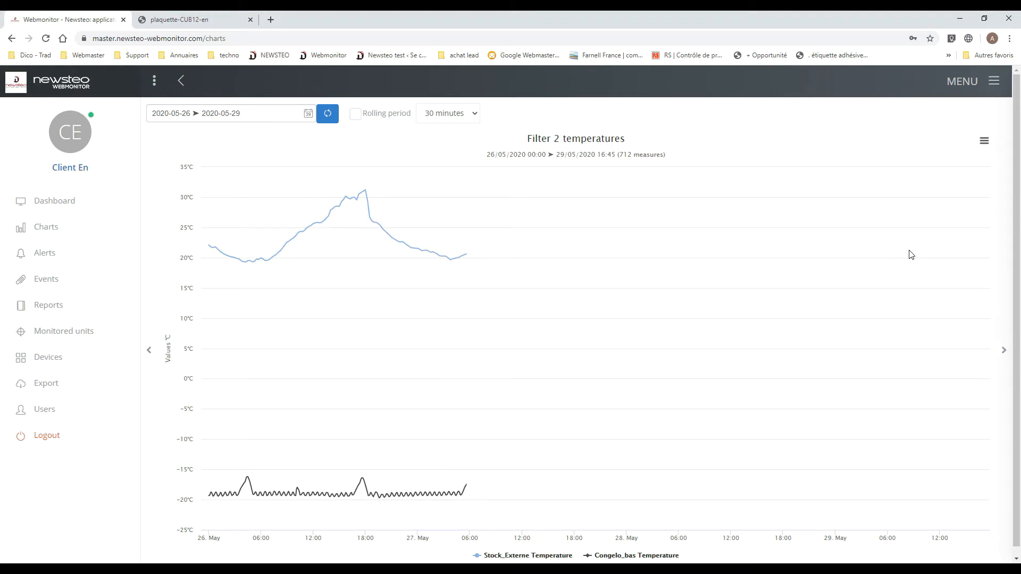
mouse_move(678, 490)
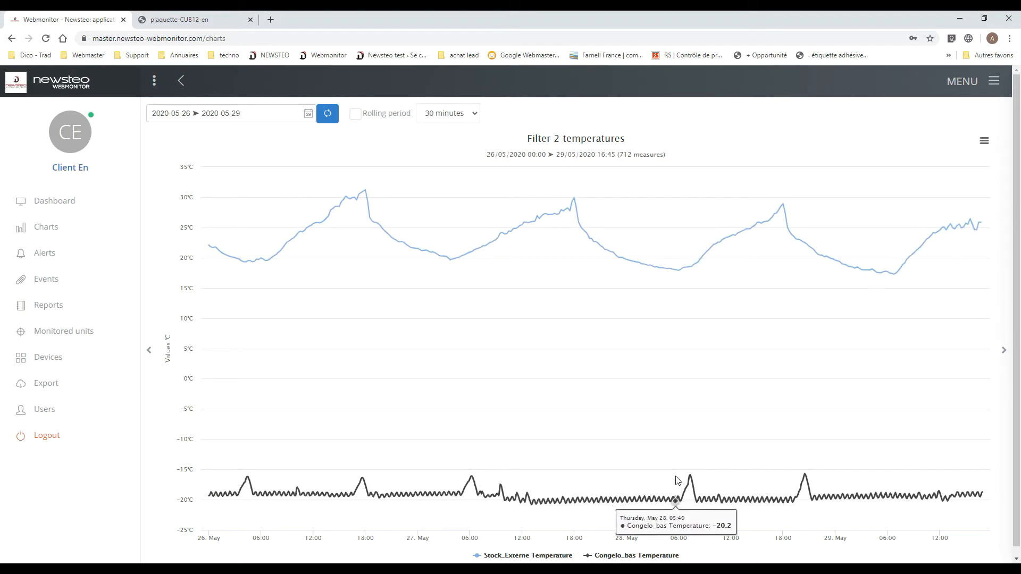
- Open the saved Filter 2 temperatures chart from the dashboard and hide the Congelo_bas temperature curve
left_click(72, 204)
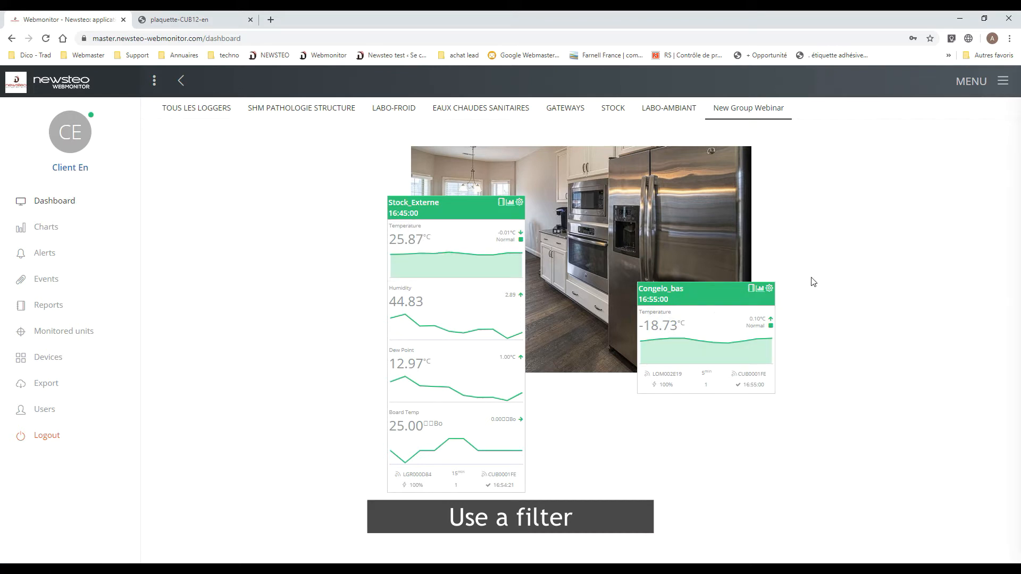
left_click(992, 96)
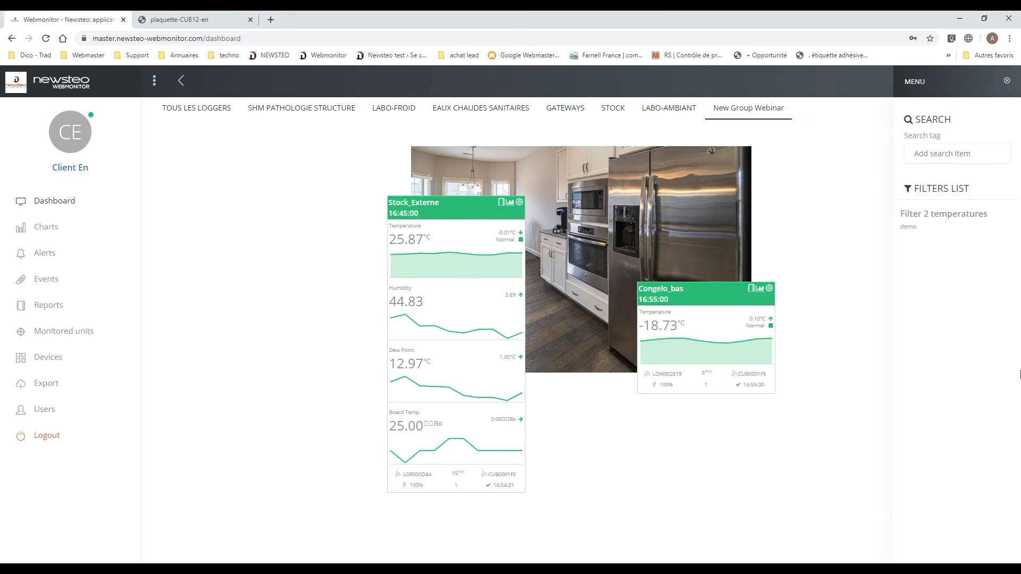
left_click(925, 217)
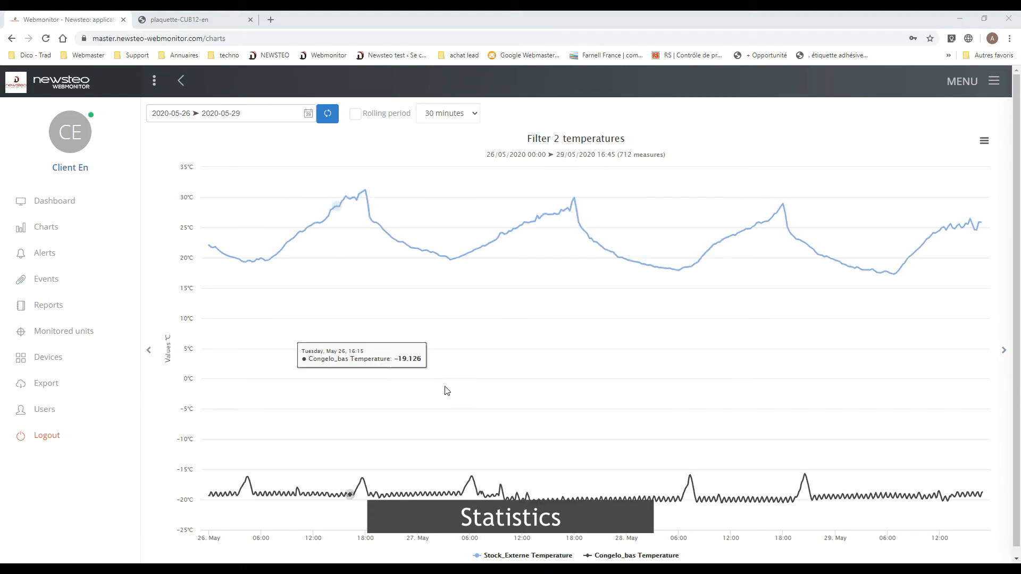
left_click(610, 557)
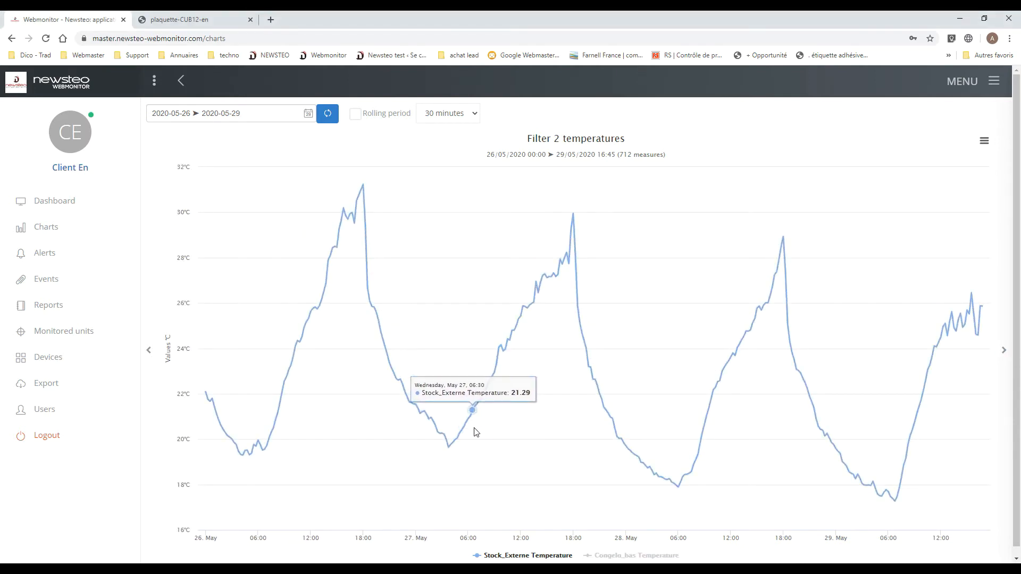
- Enable the chart's analysis tools and set custom thresholds: very high 30, high 28, low 20 and very low 18
left_click(990, 96)
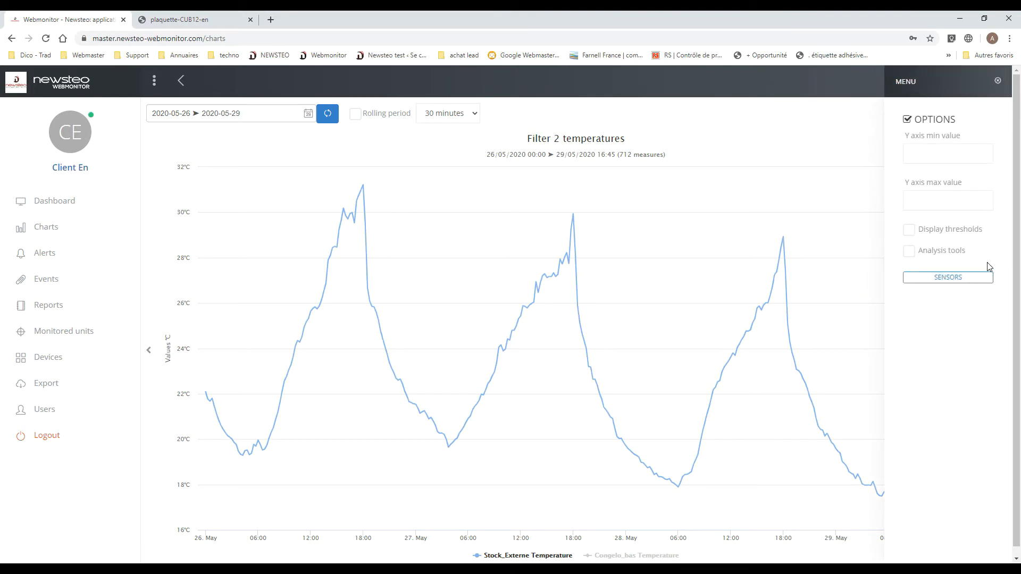
left_click(940, 251)
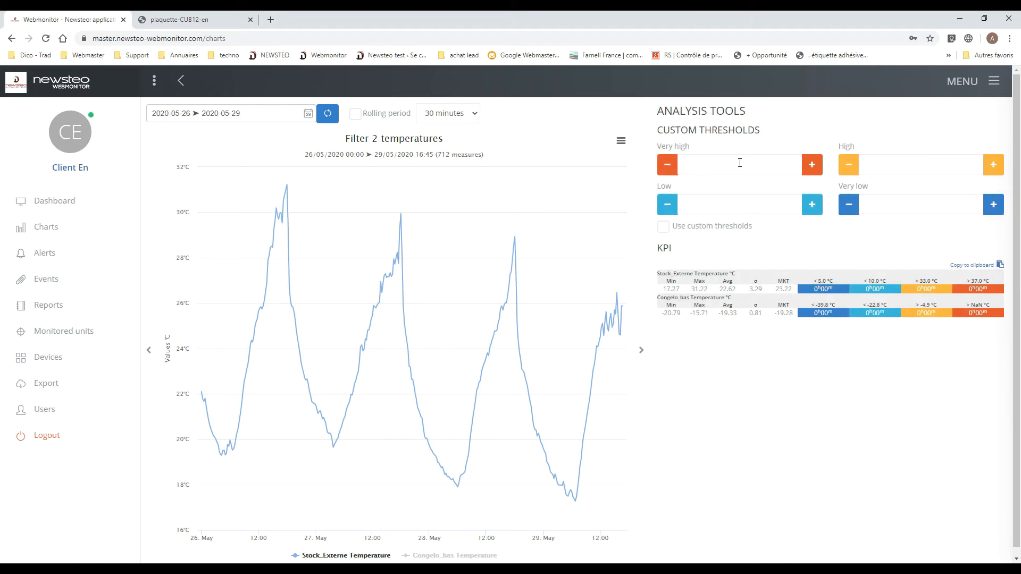
left_click(763, 166)
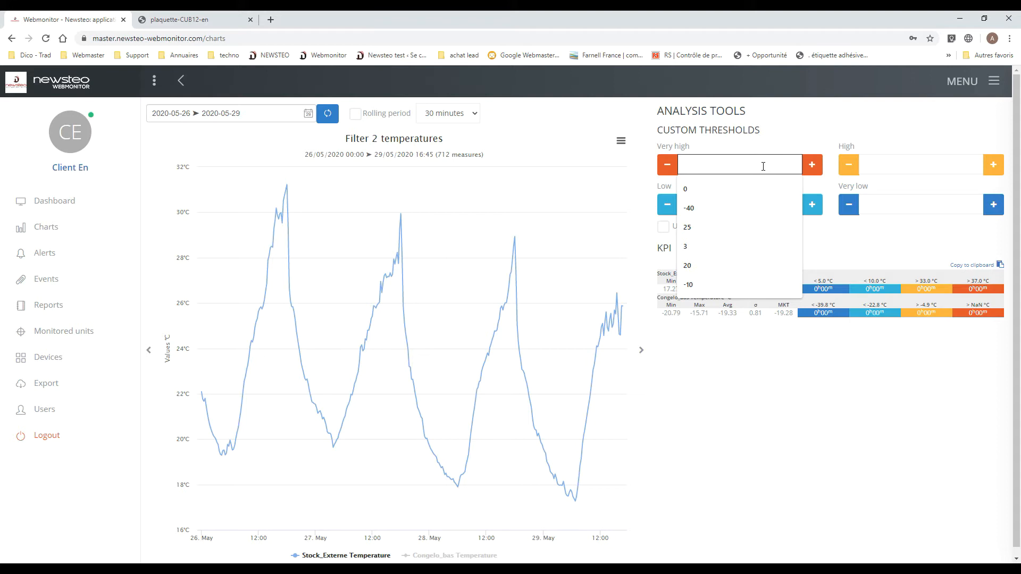
type("30")
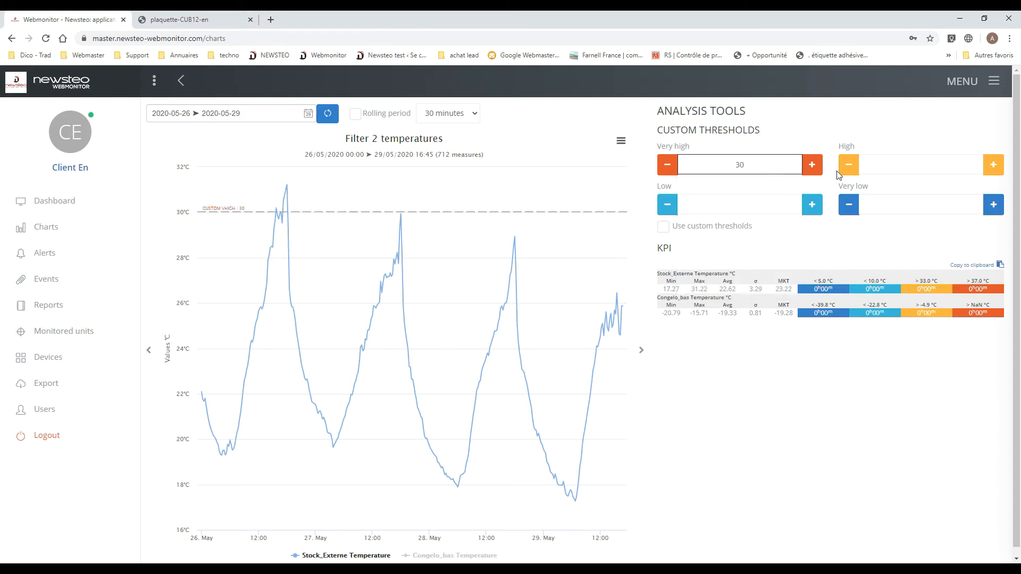
left_click(898, 158)
type("28")
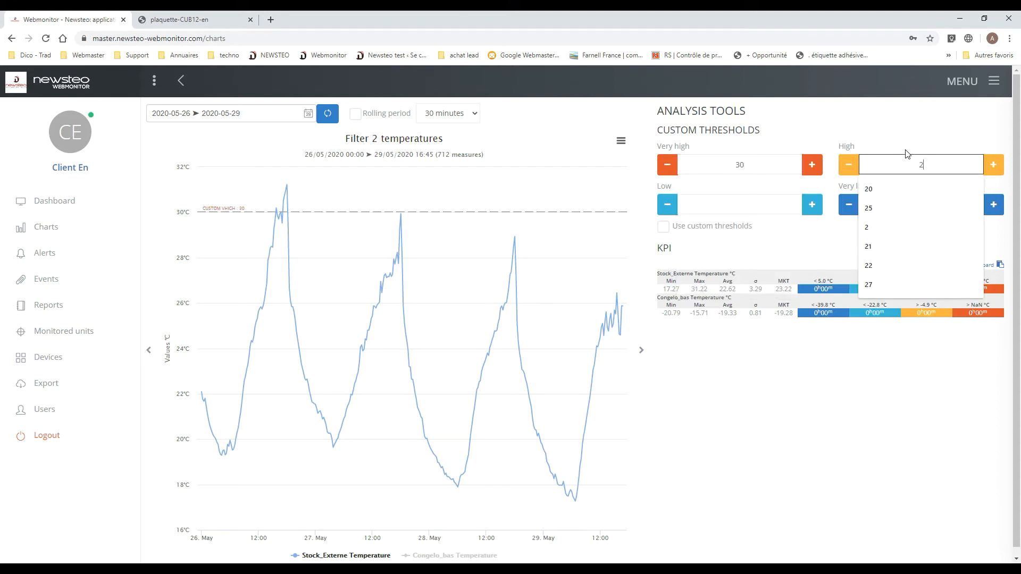
left_click(718, 206)
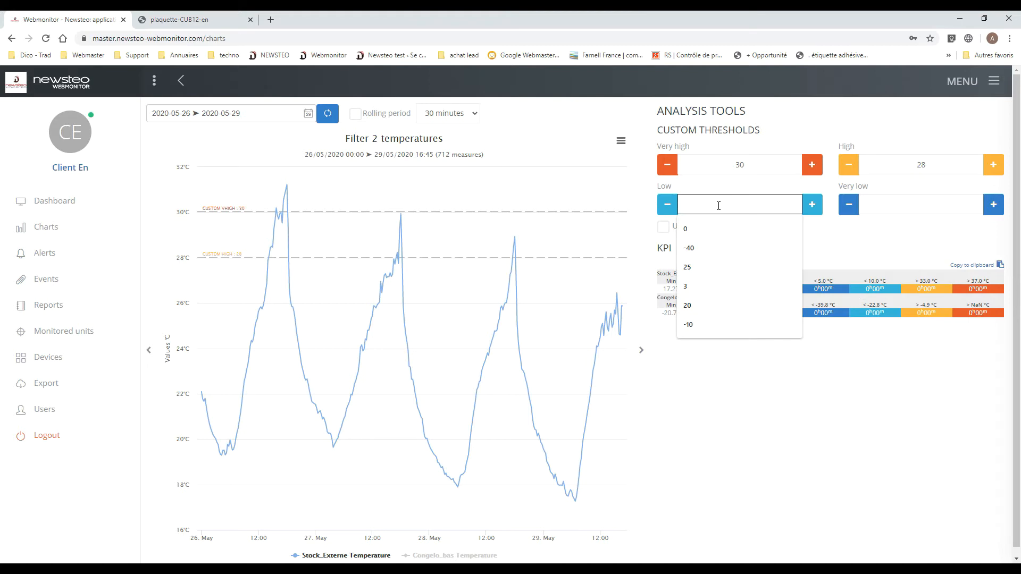
type("20")
left_click(867, 206)
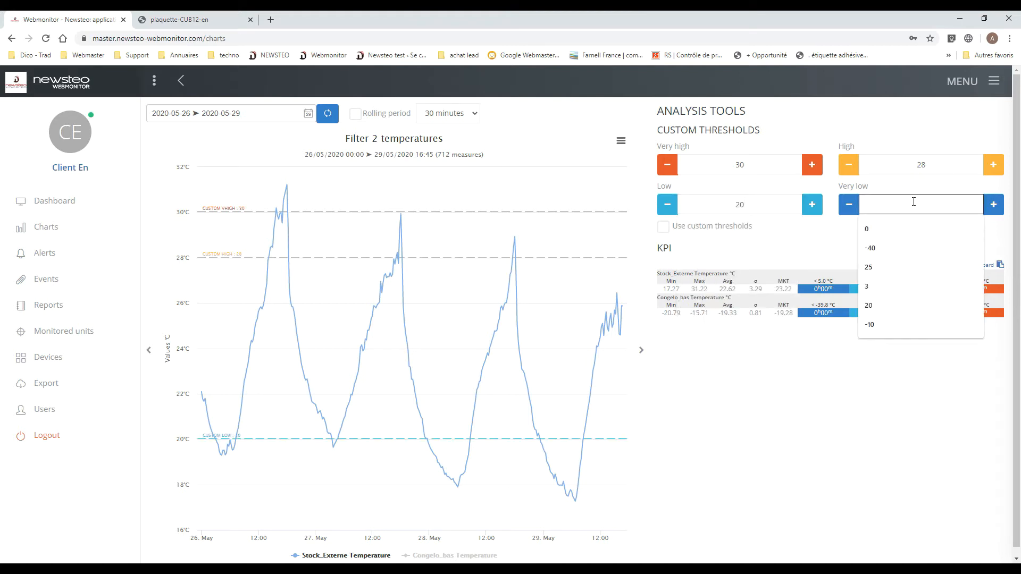
type("18")
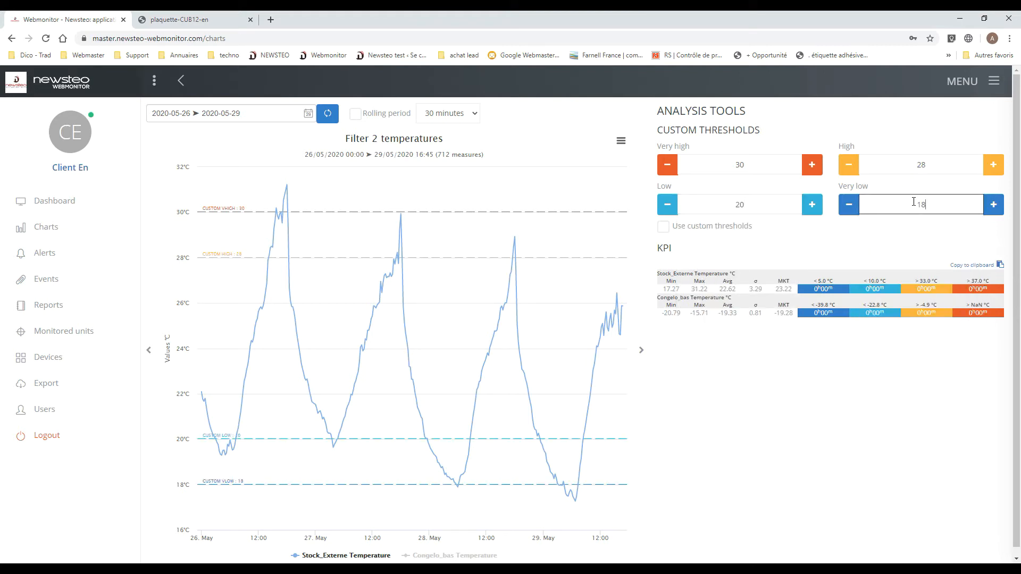
- Apply the custom thresholds to the KPI table and examine how long Stock_Externe stayed beyond each threshold
left_click(664, 228)
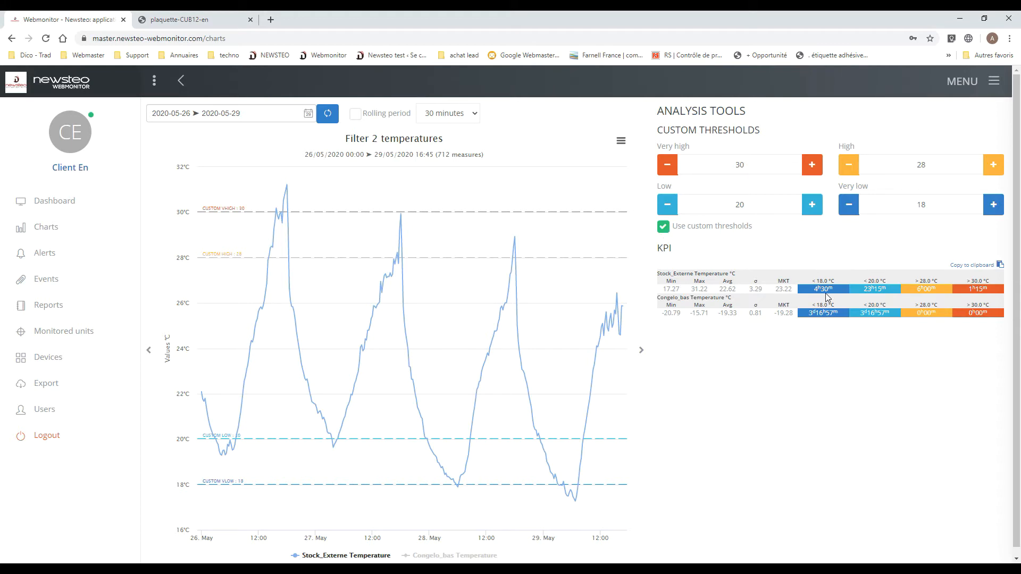
mouse_move(932, 289)
mouse_move(982, 291)
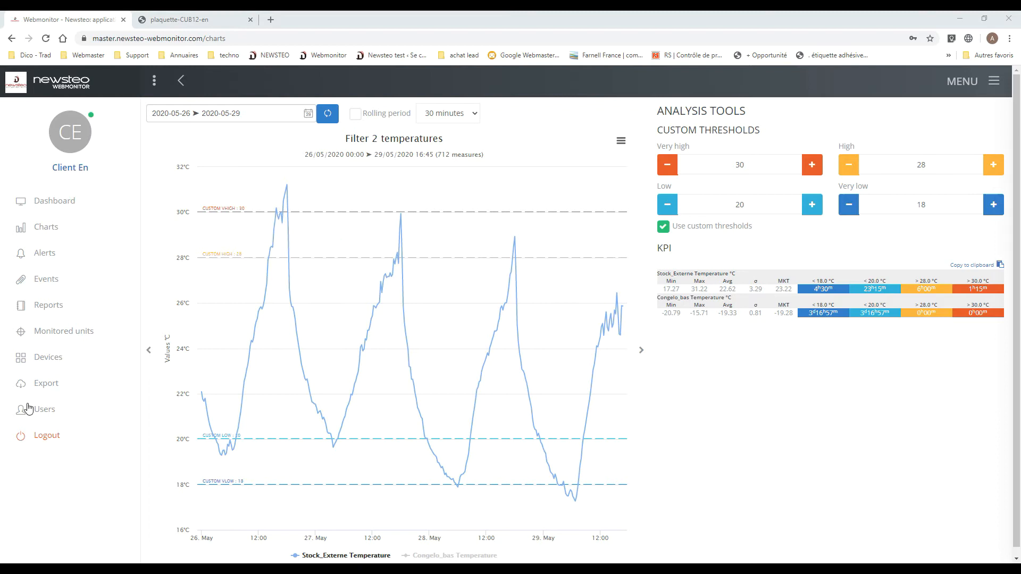
- Create a users group named "New group" in the users section
left_click(44, 417)
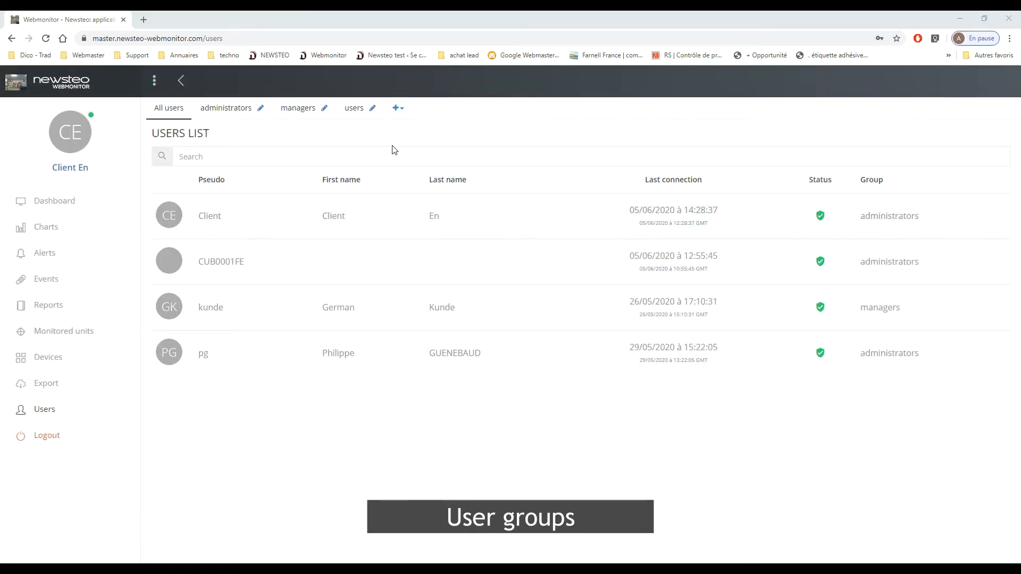
left_click(398, 109)
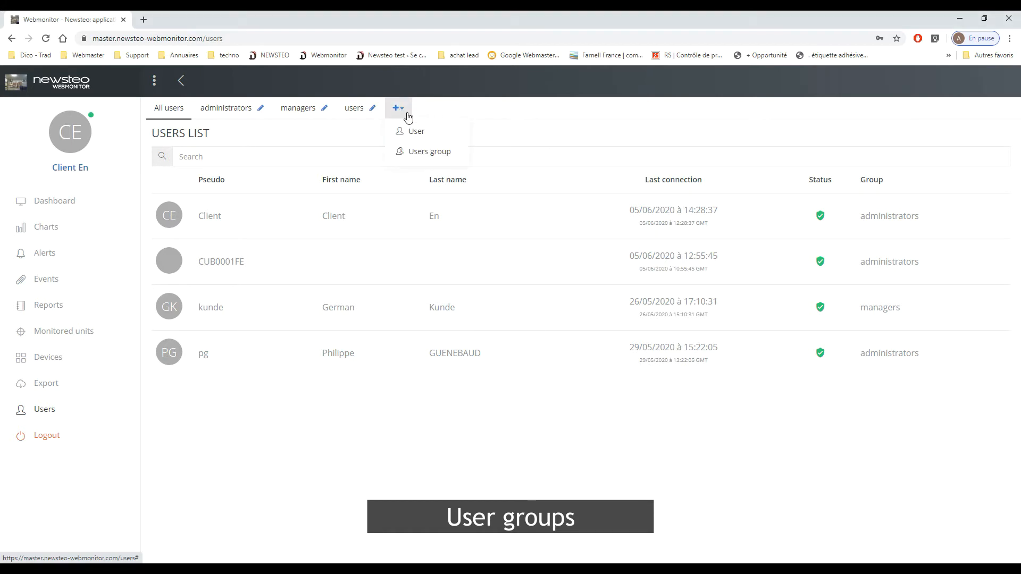
left_click(421, 151)
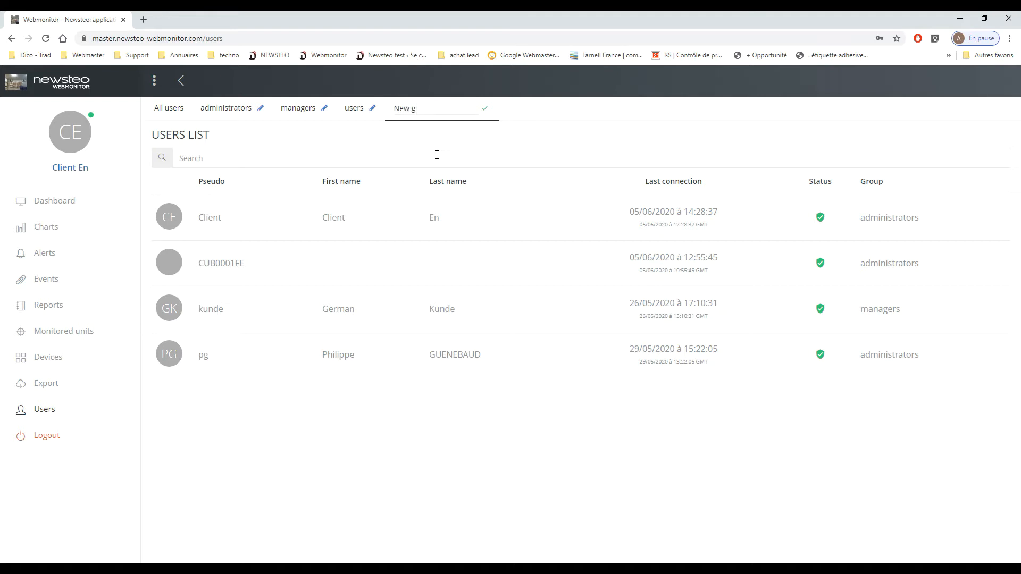
type("New grup")
key("BackSpace")
type("oup")
key("Return")
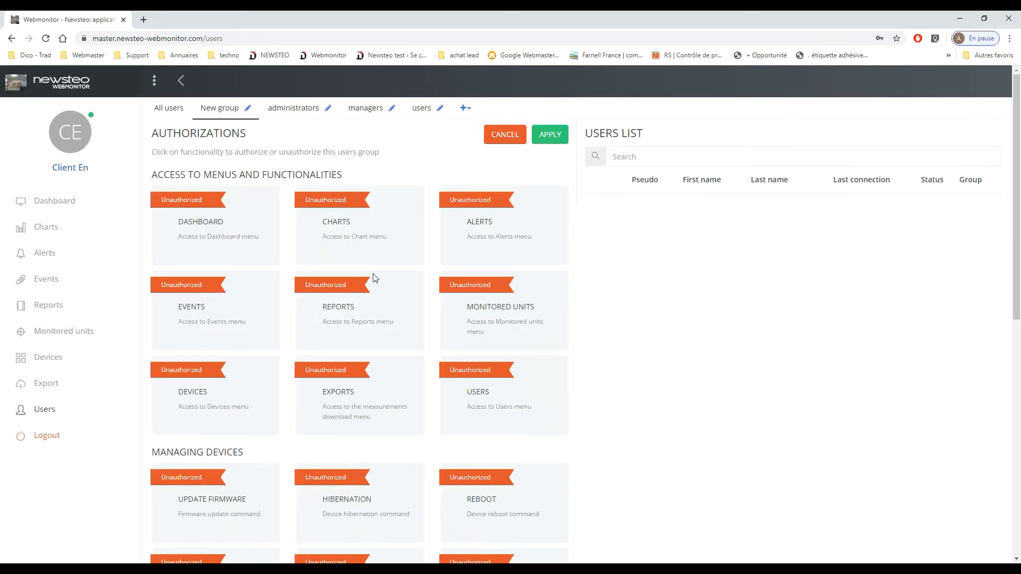
- Authorize New group for all nine menus, from Dashboard, Charts and Alerts to Devices, Exports and Users, and apply the authorizations
left_click(209, 202)
left_click(349, 204)
left_click(505, 199)
scroll(562, 272, "down", 2)
left_click(484, 180)
left_click(346, 175)
left_click(190, 198)
left_click(194, 262)
left_click(322, 262)
left_click(460, 263)
scroll(522, 266, "down", 4)
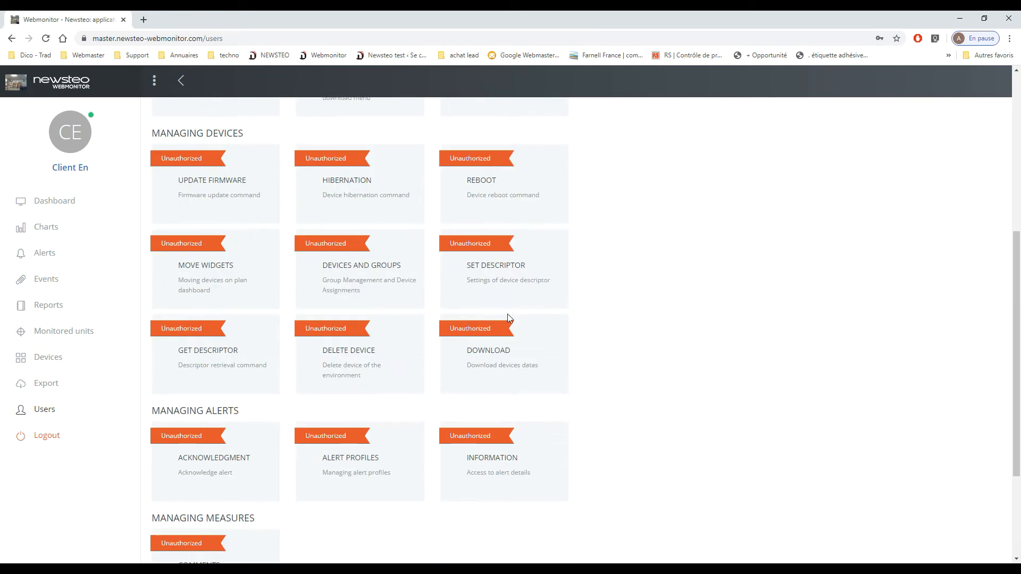
scroll(507, 318, "up", 6)
left_click(550, 139)
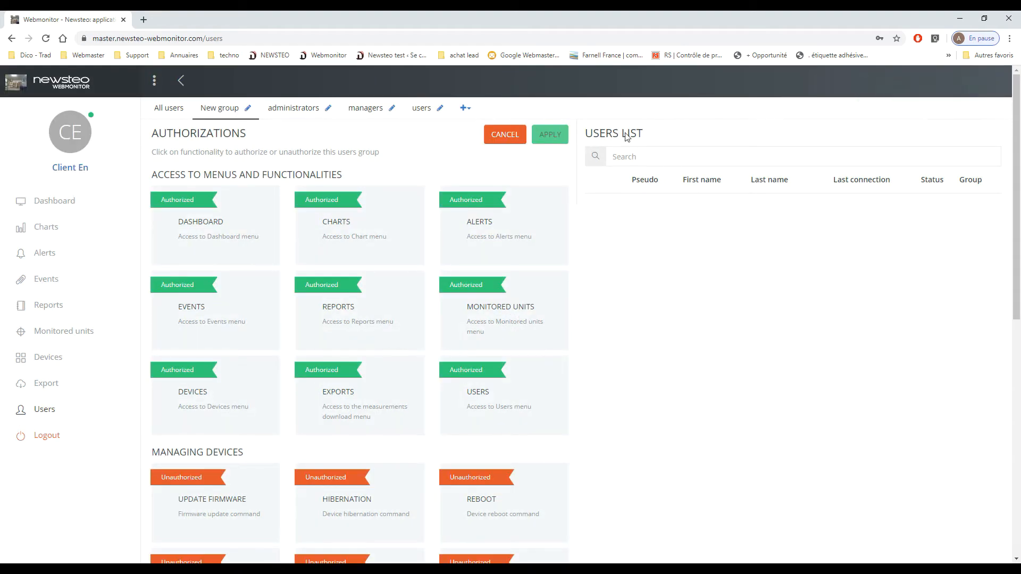
- Start a new user account, enter the user's pseudo and replace the prefilled value with the account password
left_click(466, 108)
left_click(483, 131)
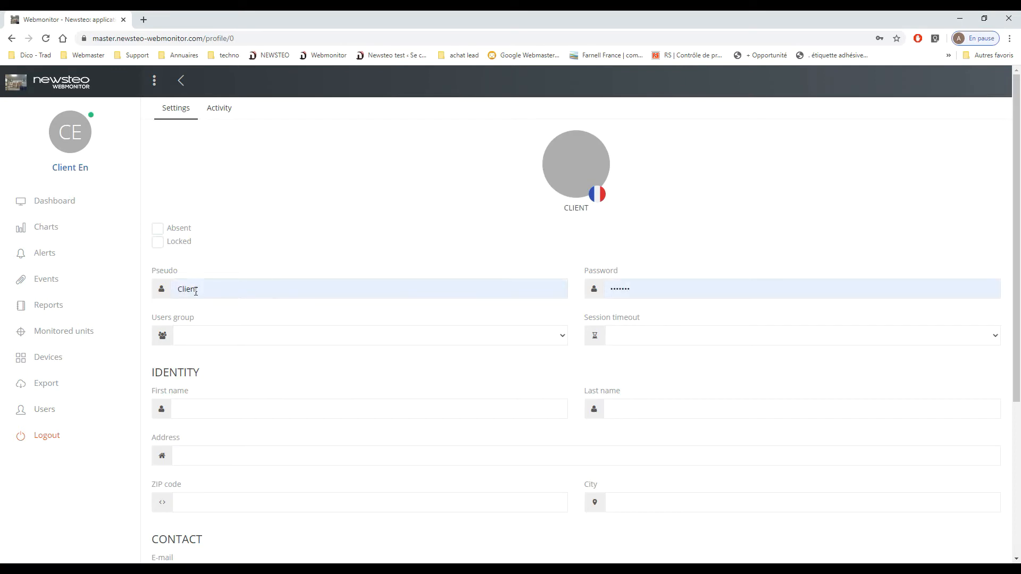
left_click(196, 291)
left_click_drag(215, 287, 173, 288)
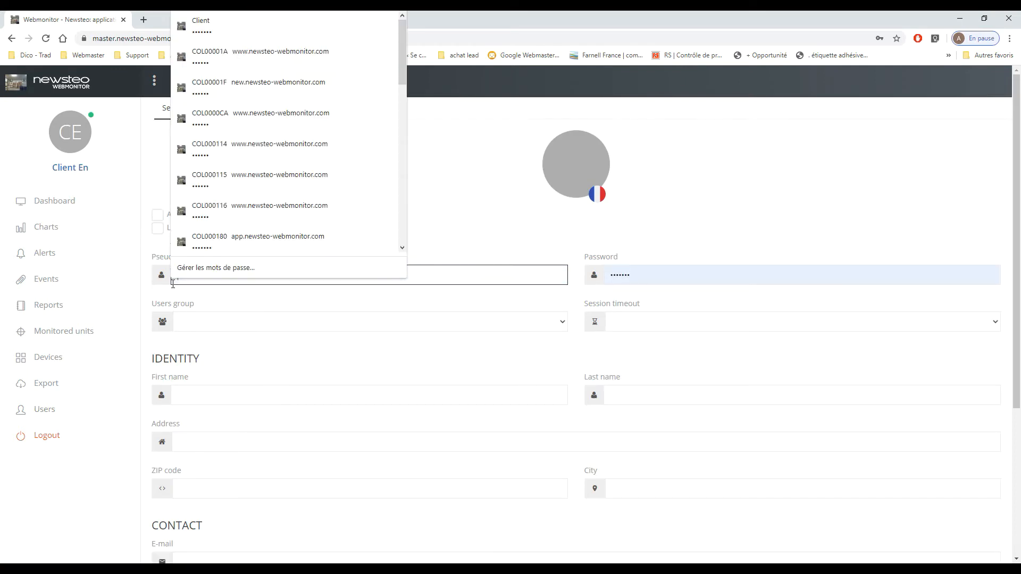
type("John")
key("Tab")
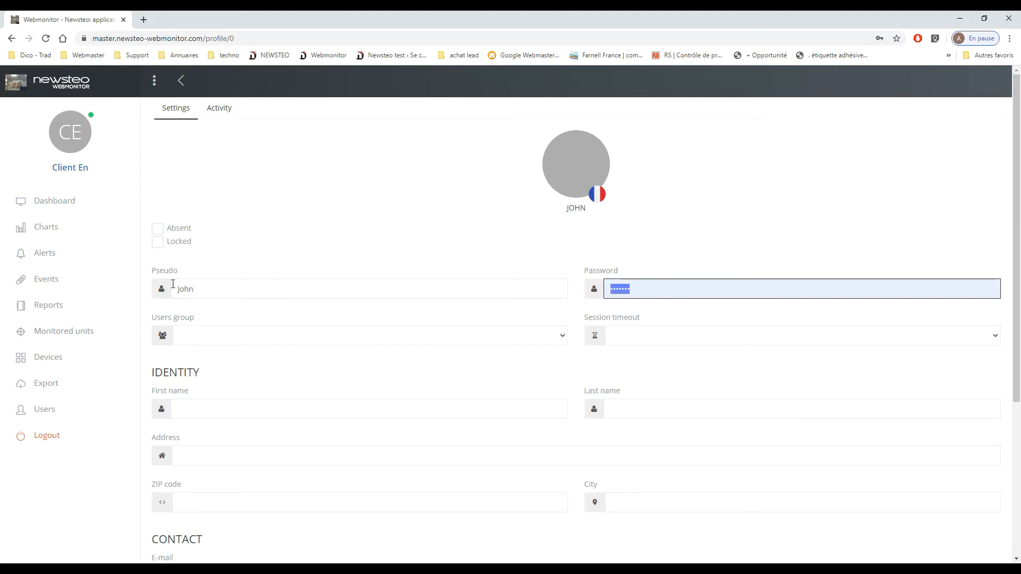
scroll(553, 275, "down", 2)
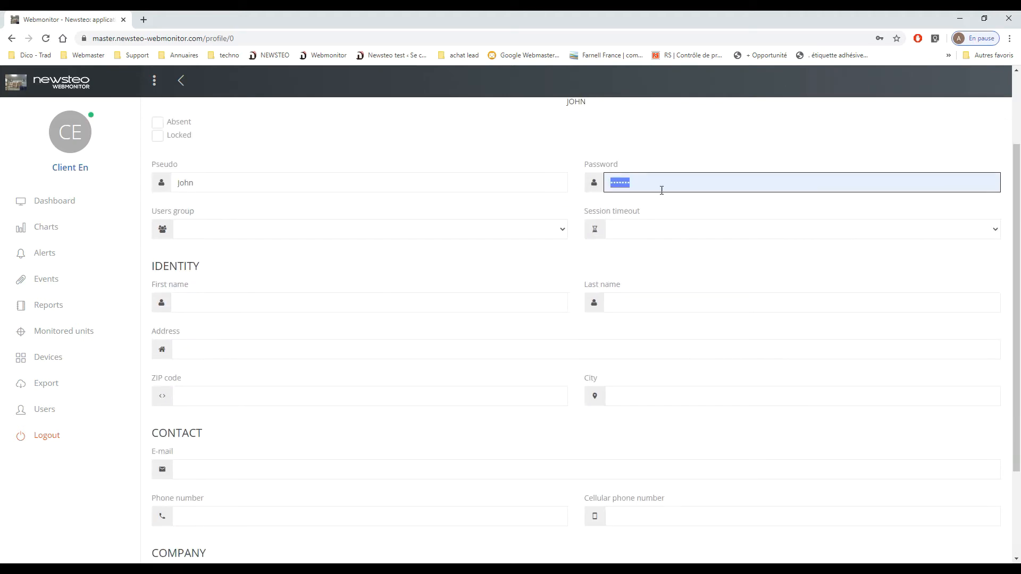
key("BackSpace")
type("••••")
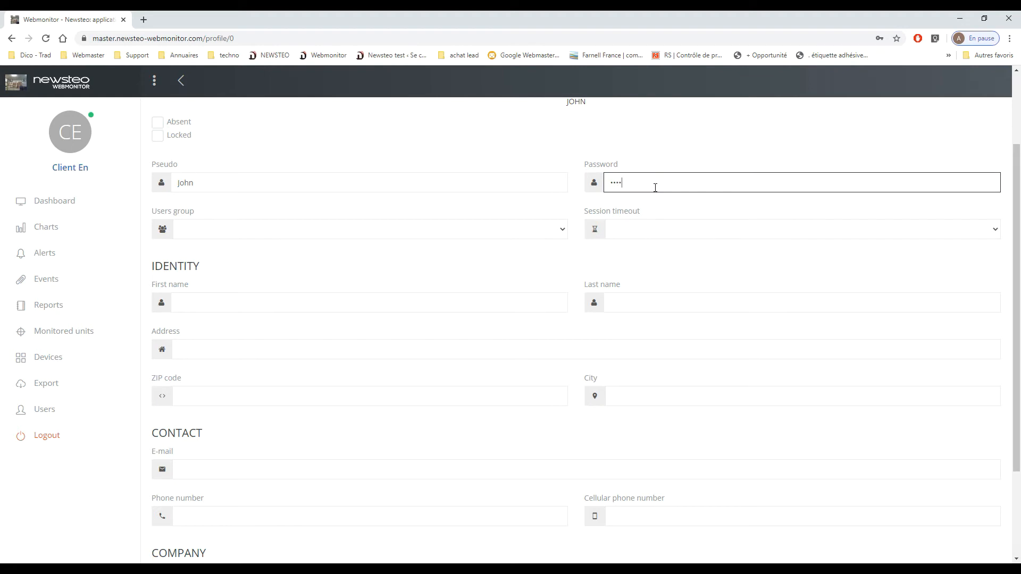
- Assign the new user to New group and enter the user's first and last name
left_click(205, 234)
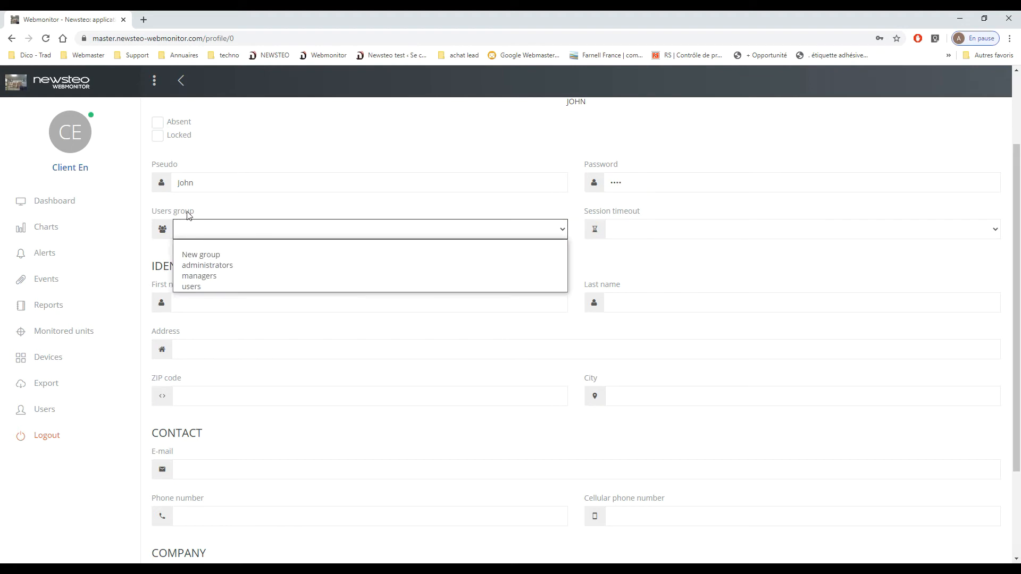
left_click(217, 258)
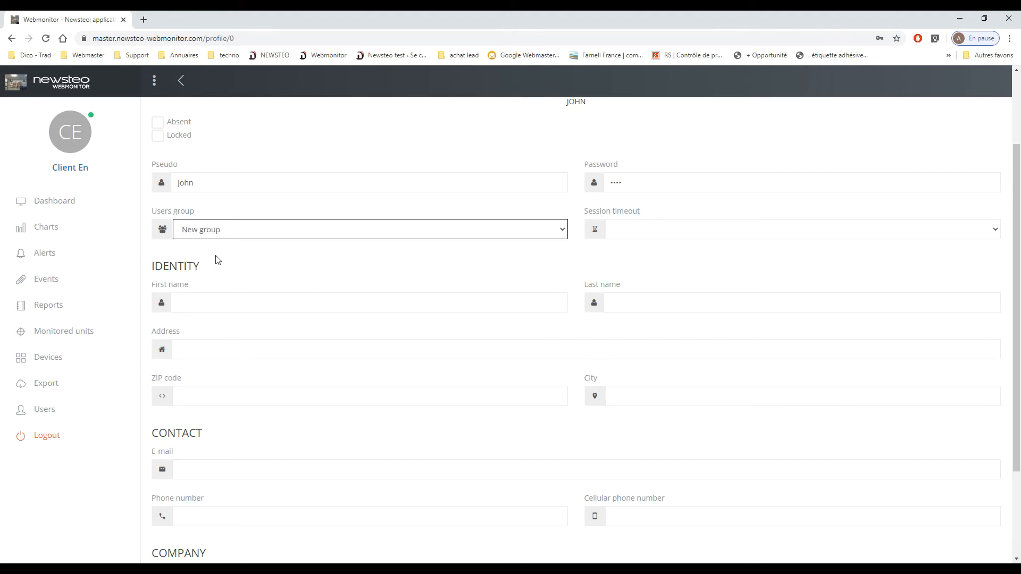
scroll(816, 232, "down", 2)
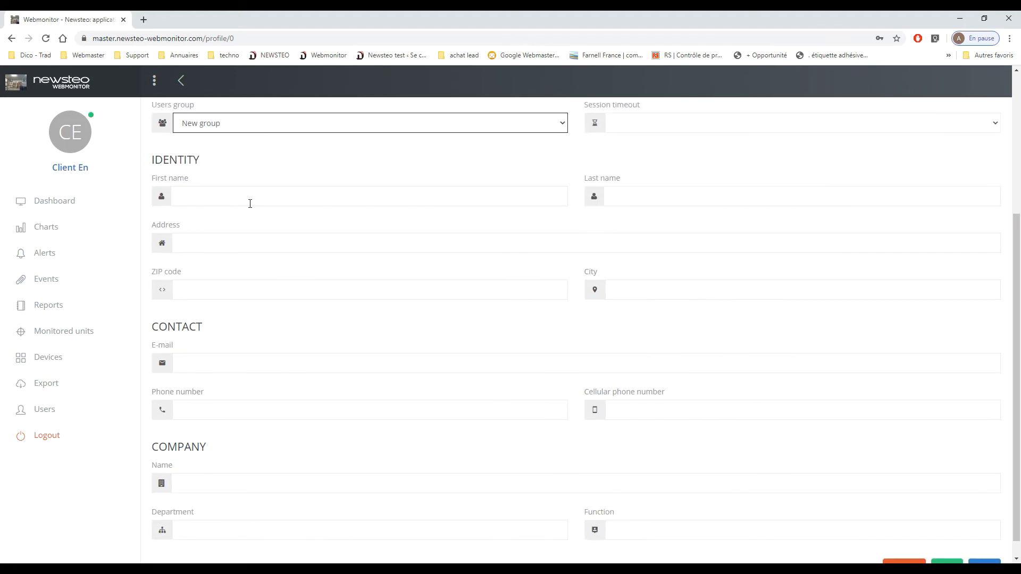
left_click(250, 202)
type("John")
key("Tab")
type("Do")
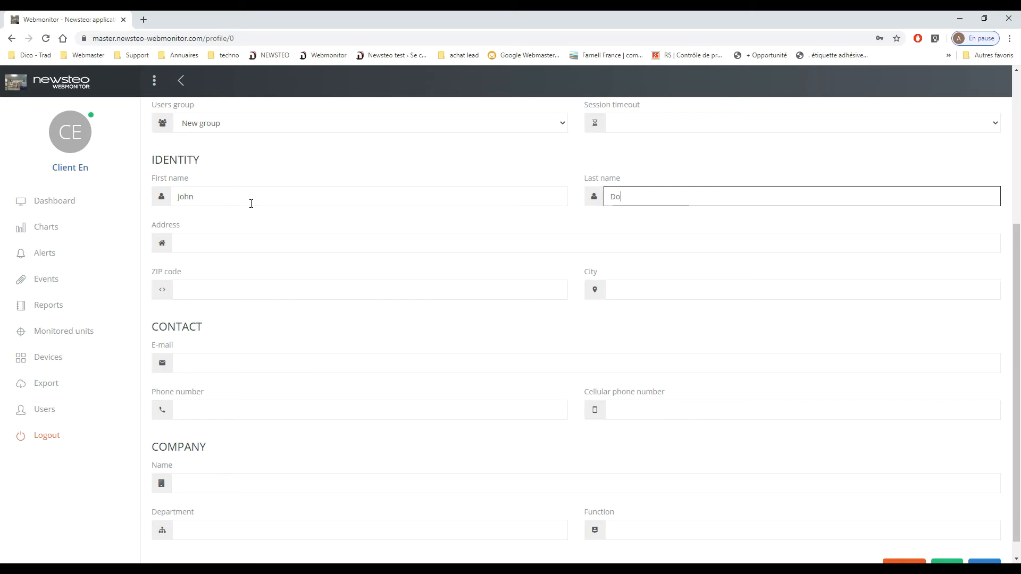
- Fill in the user's e-mail and cellular phone number, and save the account
scroll(343, 339, "down", 1)
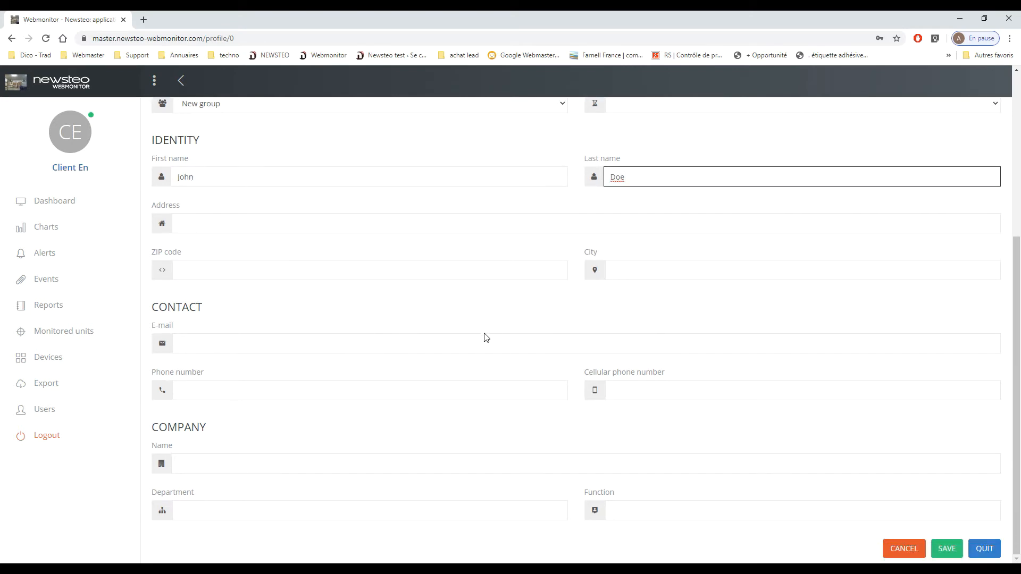
left_click(202, 344)
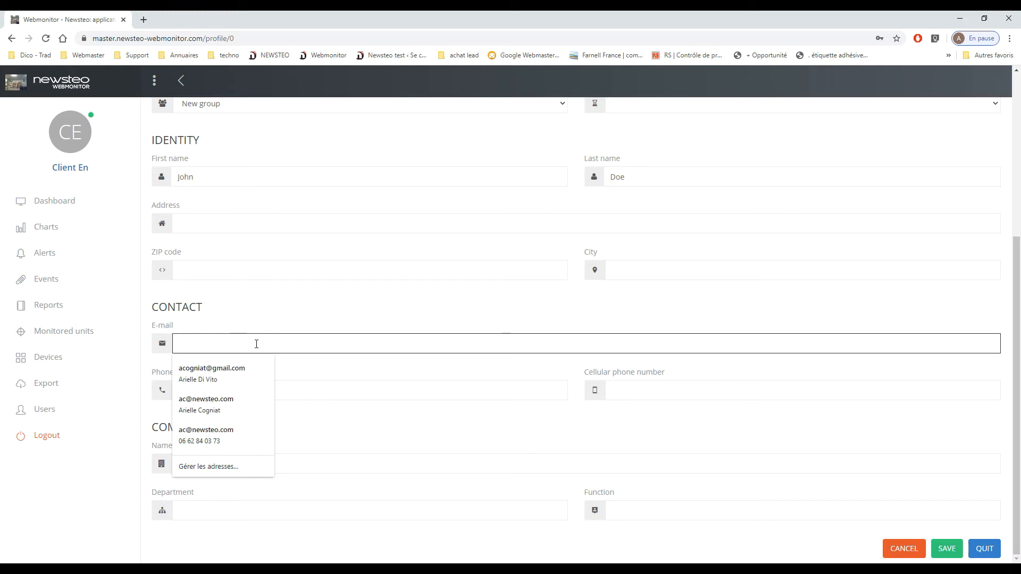
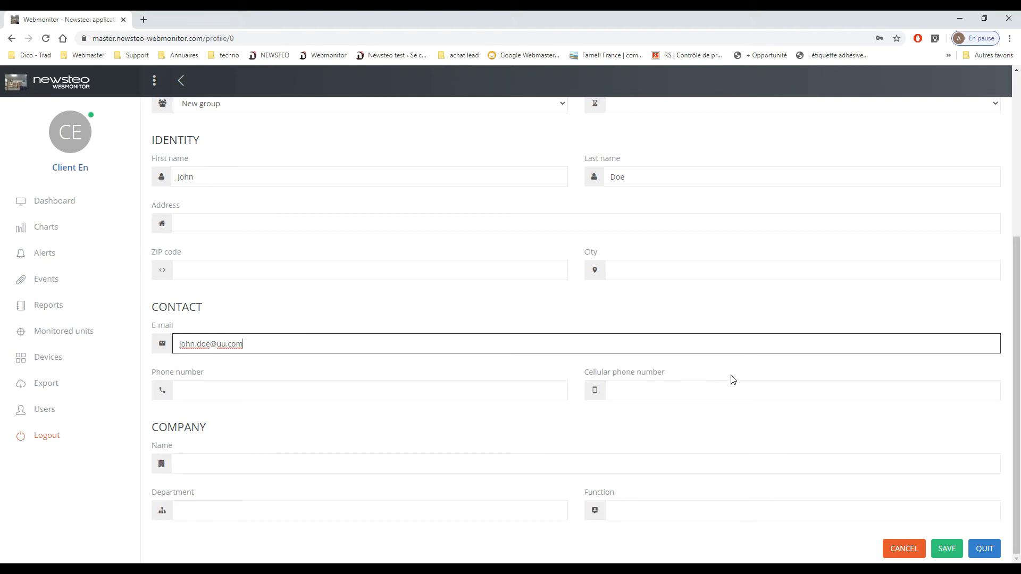
left_click(661, 396)
type("00")
type("4545454")
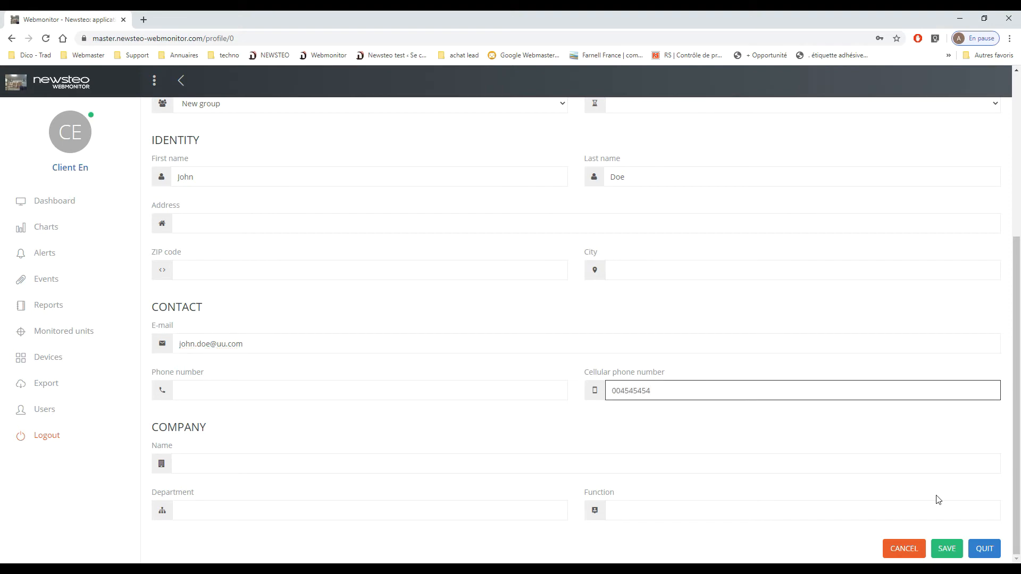
left_click(947, 548)
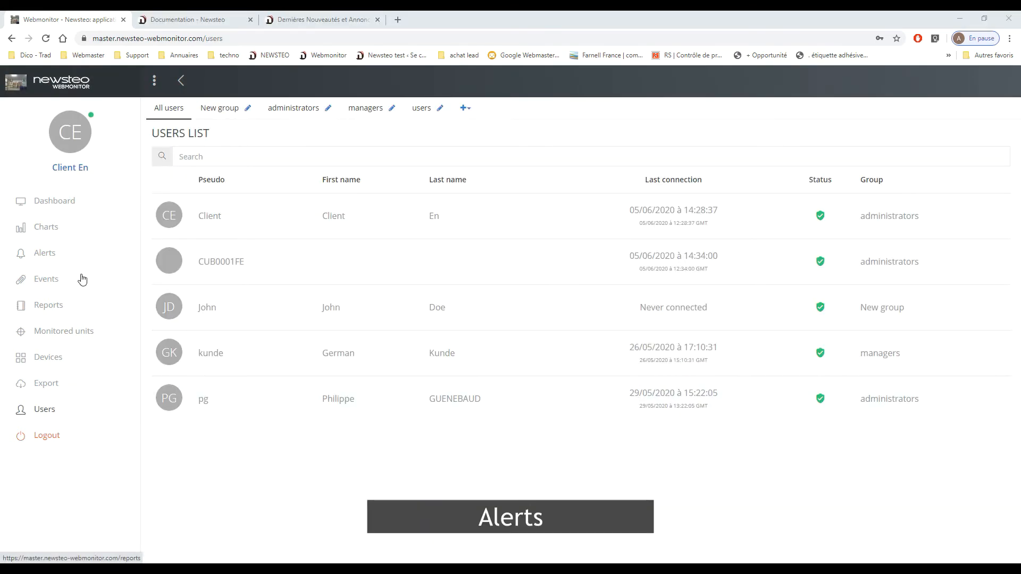
- Acknowledge the most recent Reserve_Eau alert with the comment "Door open" and return to the alerts list with all alerts displayed
left_click(46, 255)
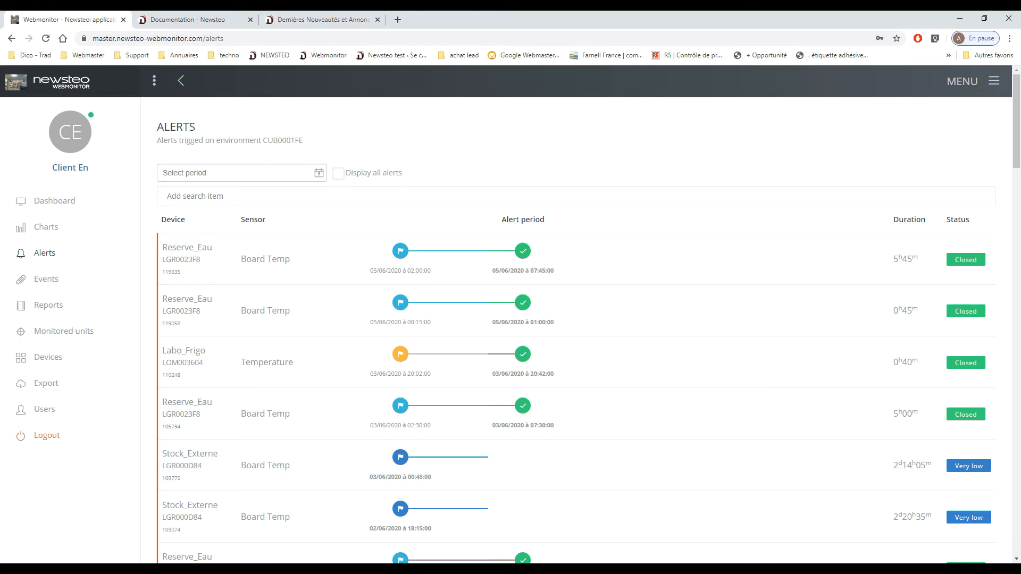
left_click(672, 266)
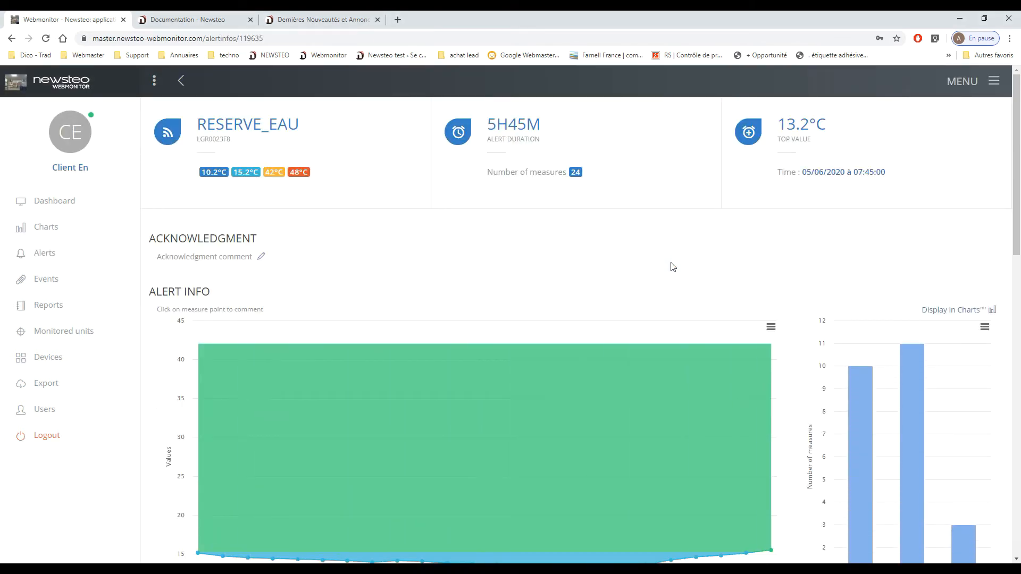
scroll(672, 266, "down", 3)
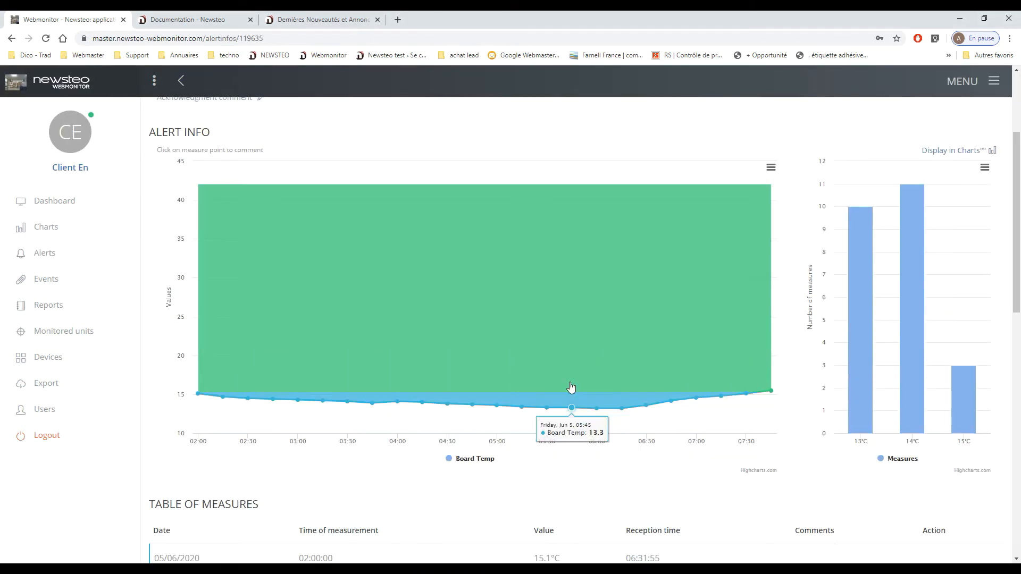
scroll(573, 384, "up", 3)
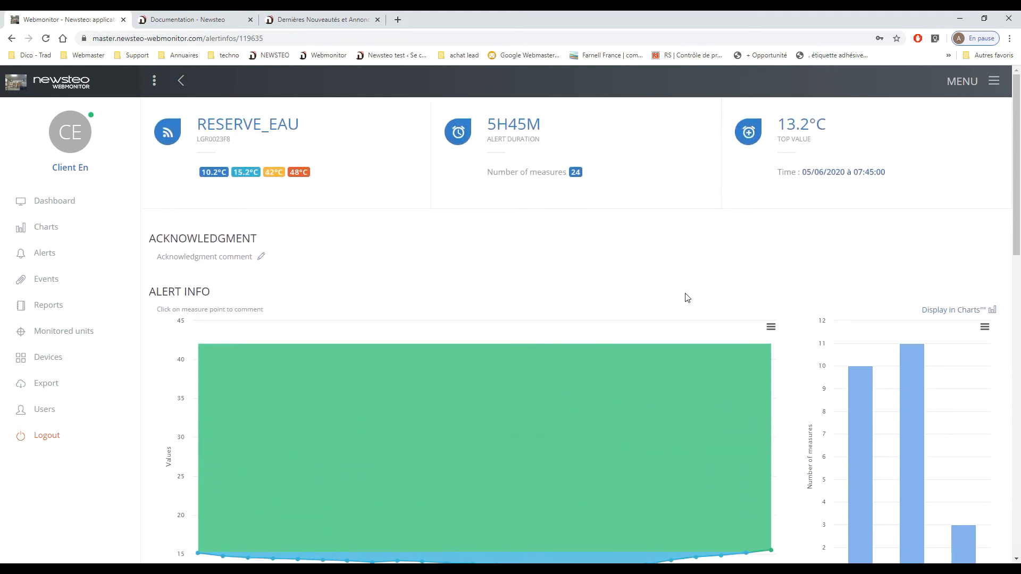
left_click(261, 257)
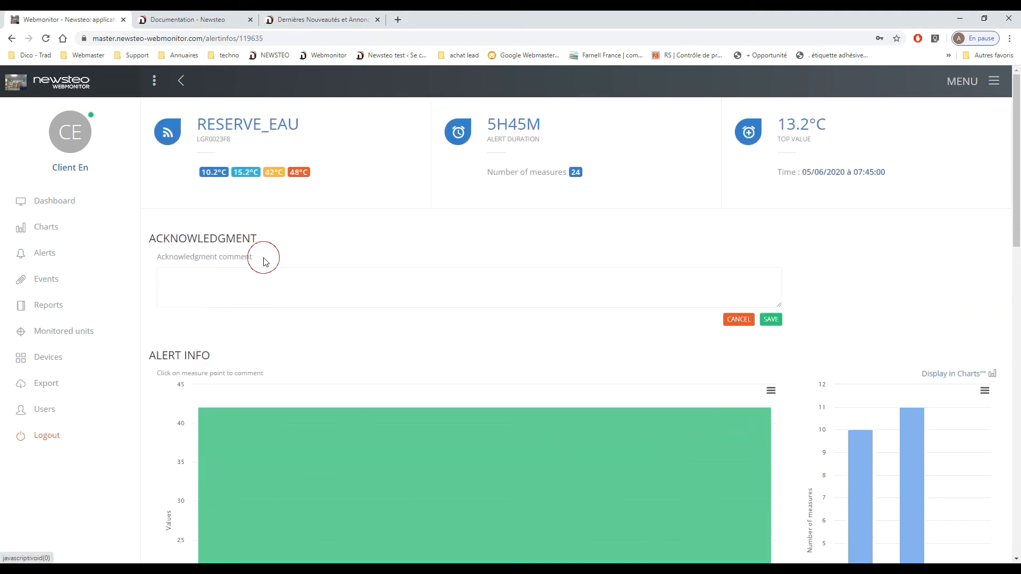
type("Door open")
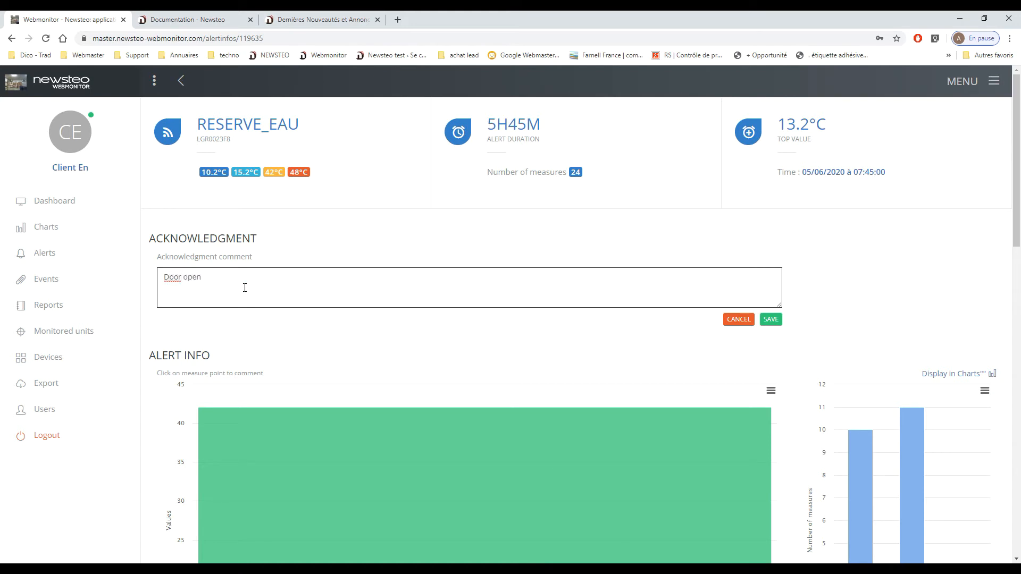
left_click(770, 319)
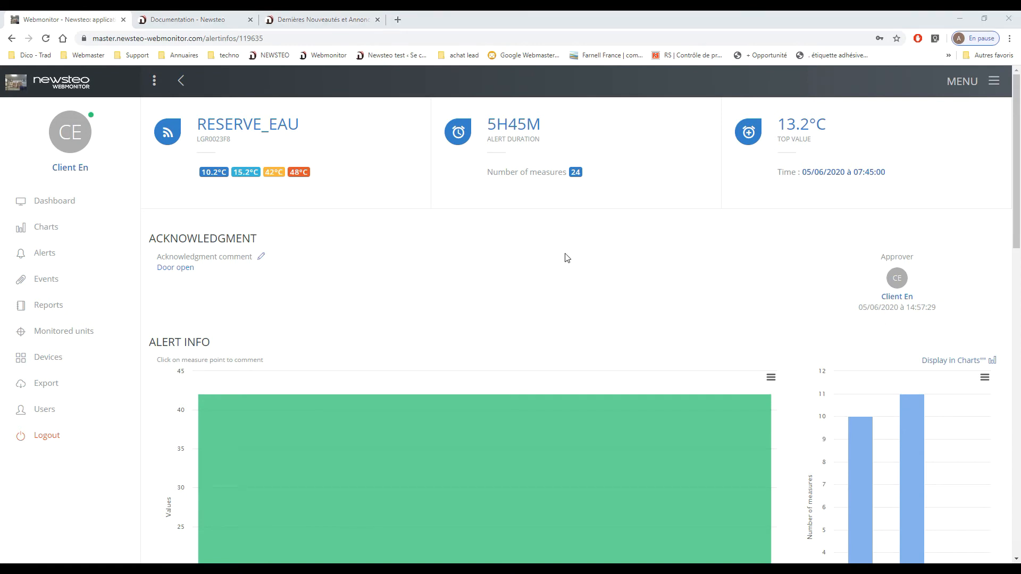
left_click(185, 85)
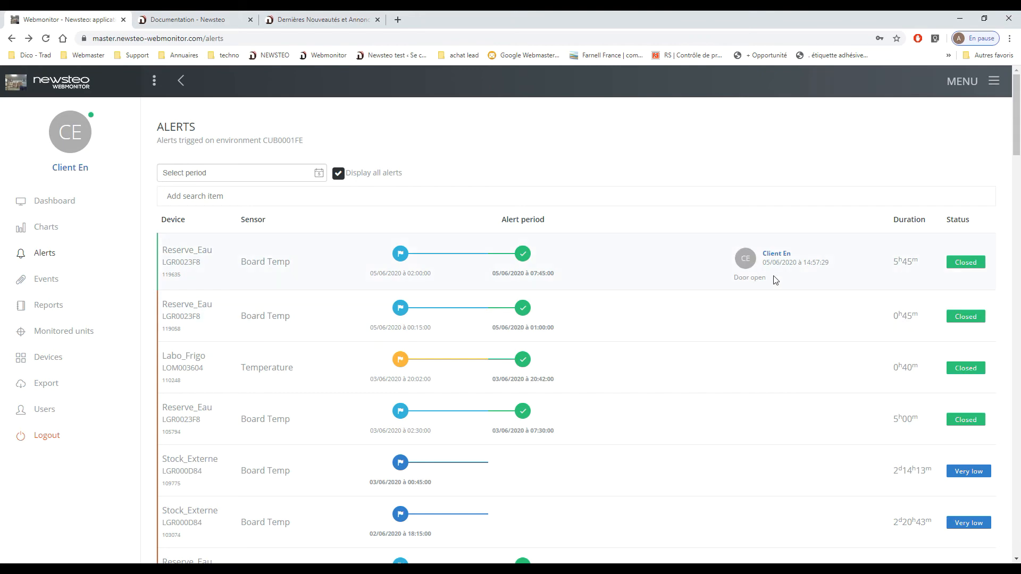
left_click(987, 552)
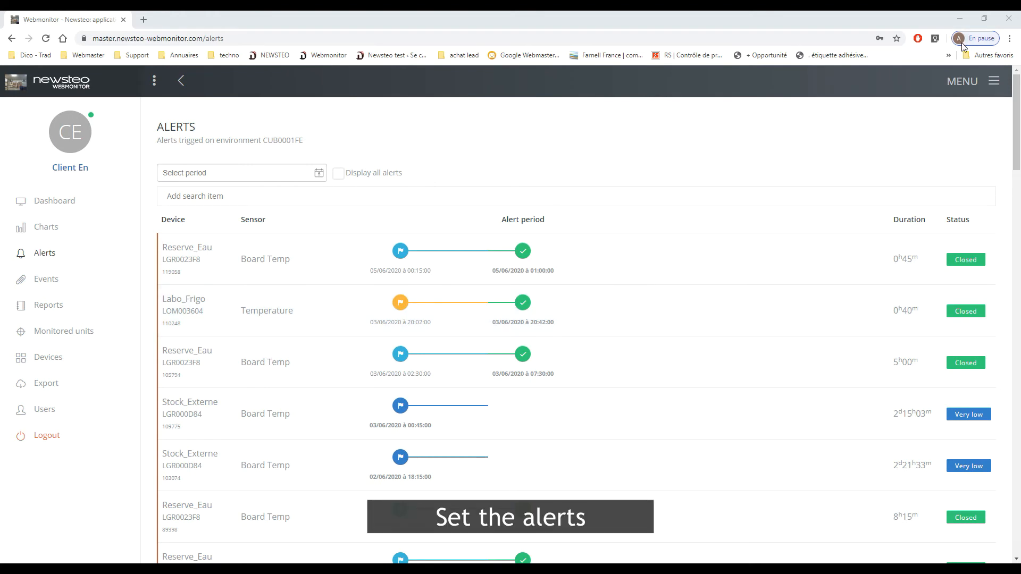
- Create a new alert profile named "Temperature alert" with the description "alert"
left_click(987, 84)
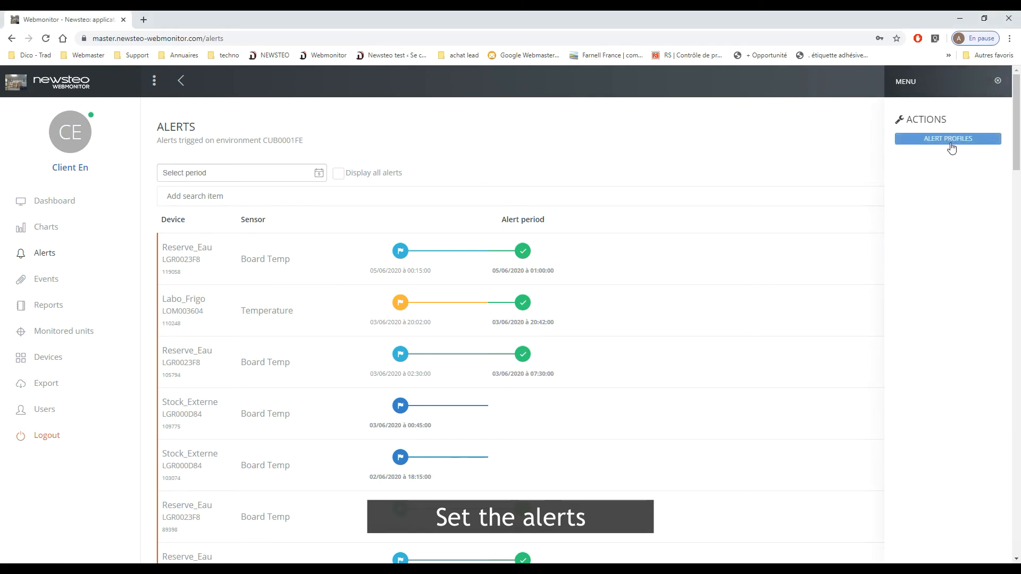
left_click(960, 138)
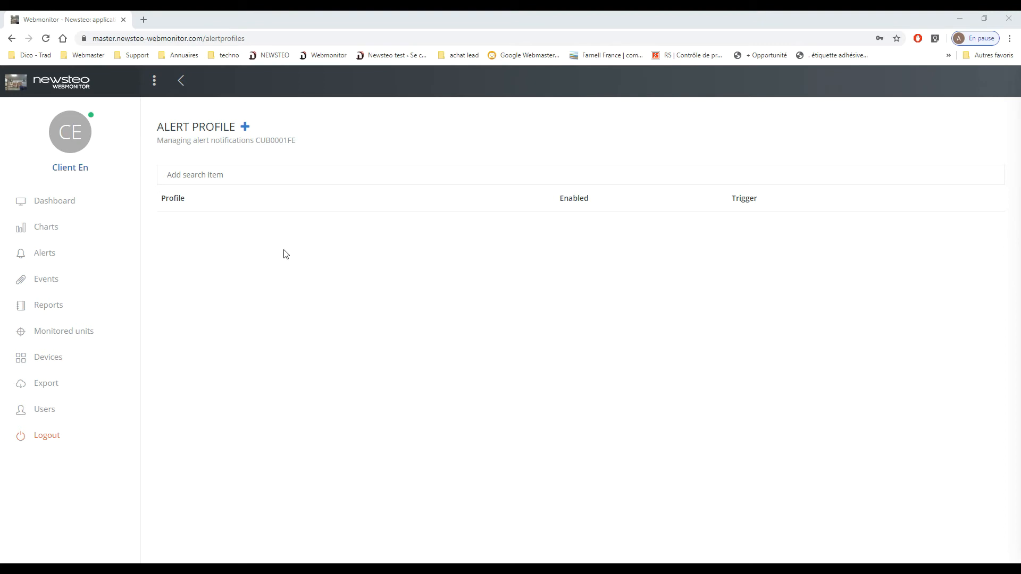
left_click(245, 128)
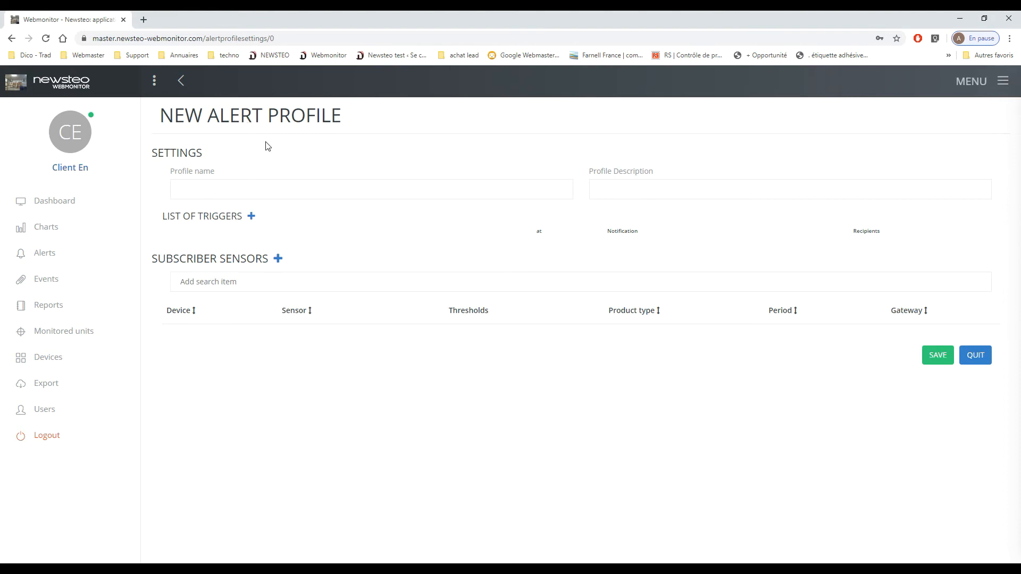
left_click(375, 181)
type("Temperature alert")
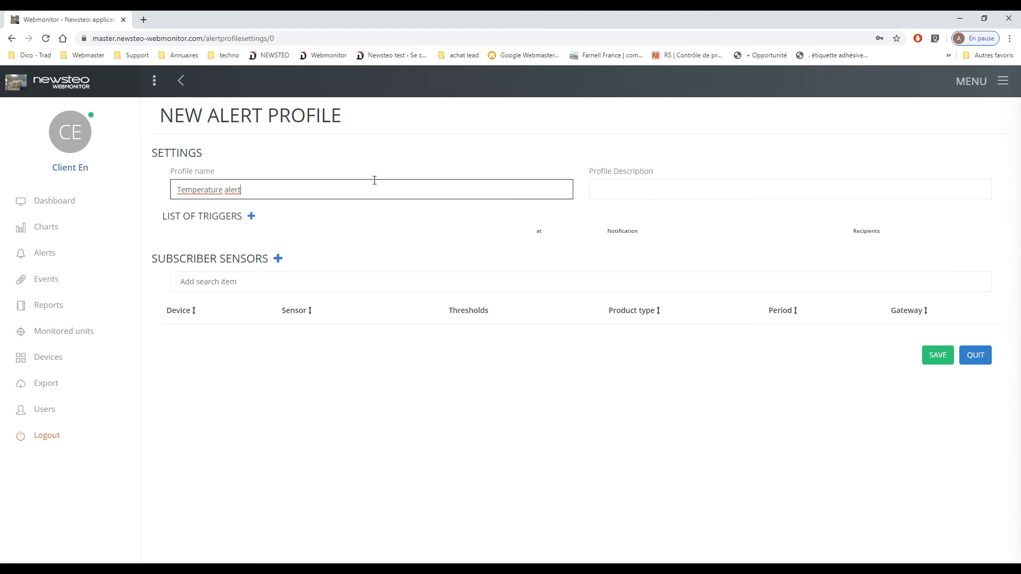
left_click(738, 183)
type("v")
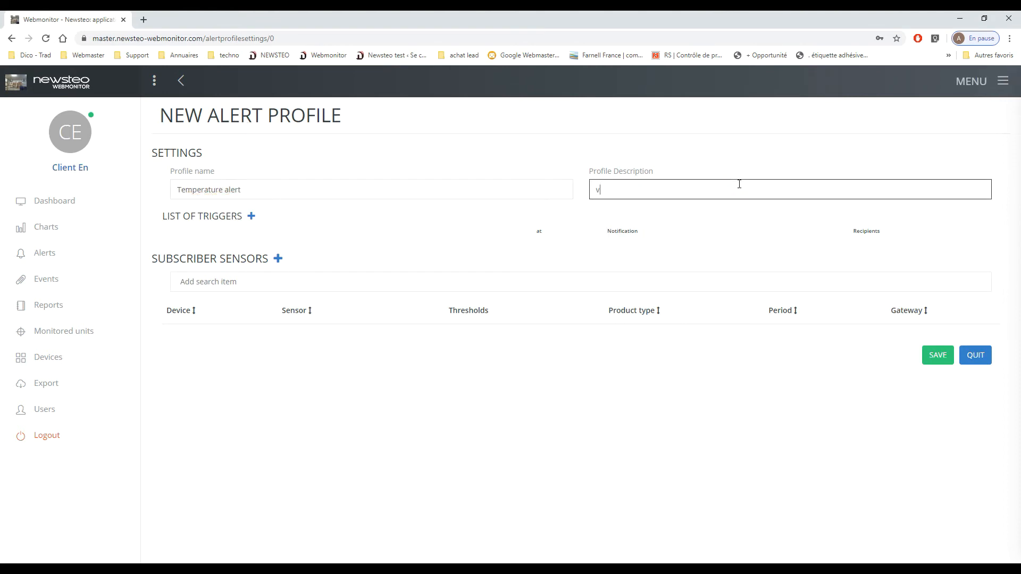
type("alert")
- Add three triggers to the profile: Alert threshold high exceeded, Alert threshold low exceeded and Back to normal
left_click(252, 217)
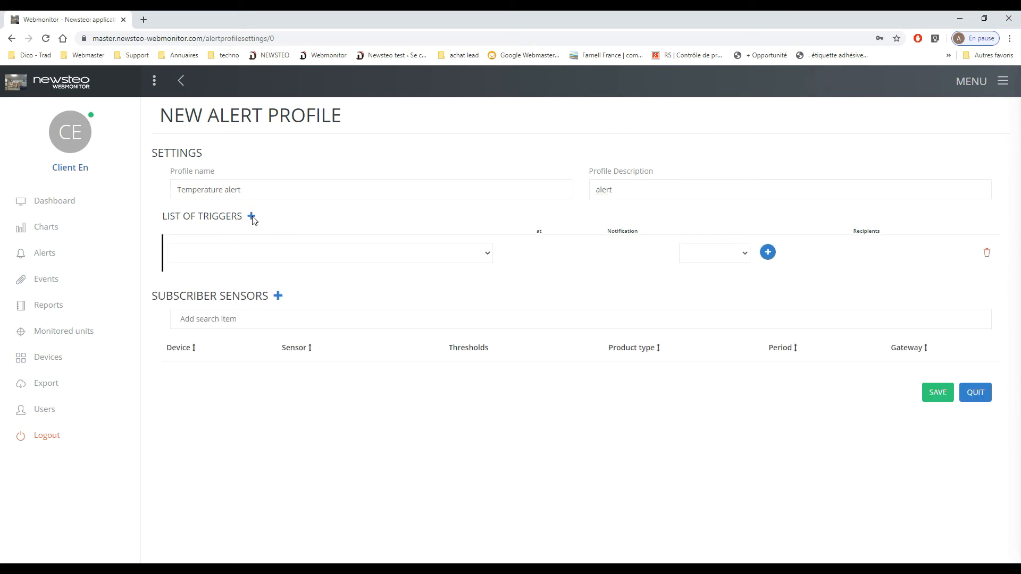
left_click(265, 258)
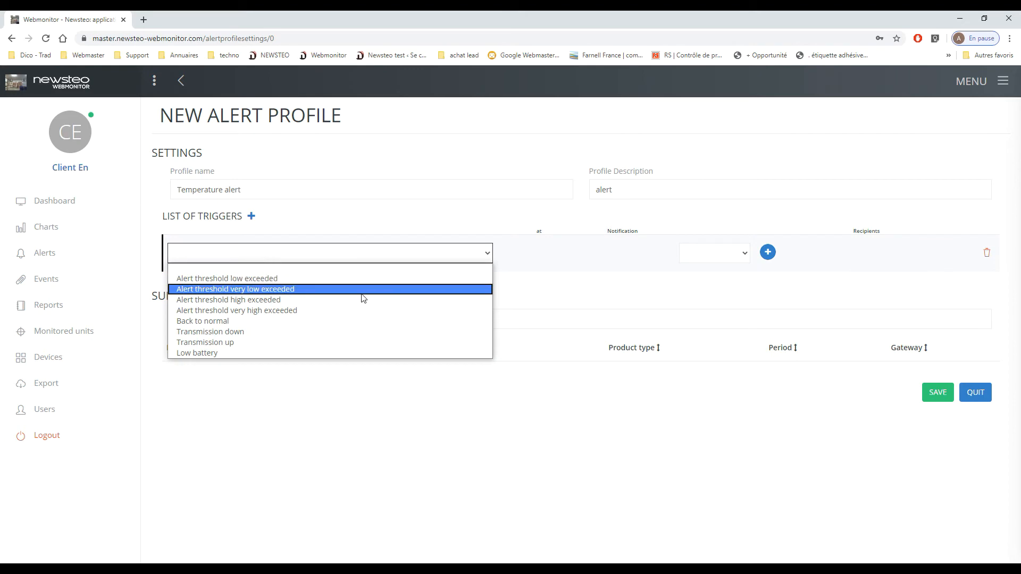
left_click(253, 300)
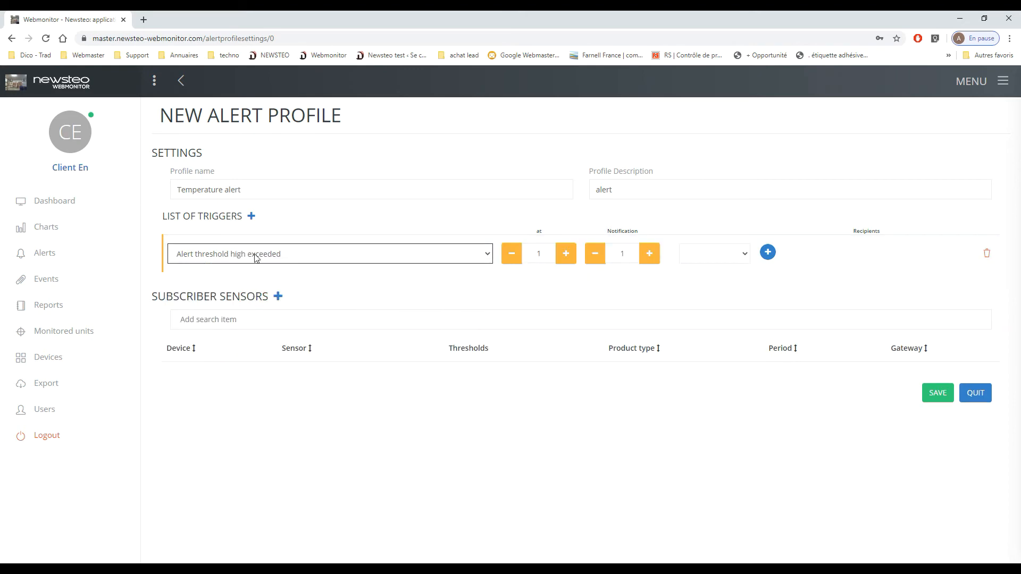
left_click(264, 215)
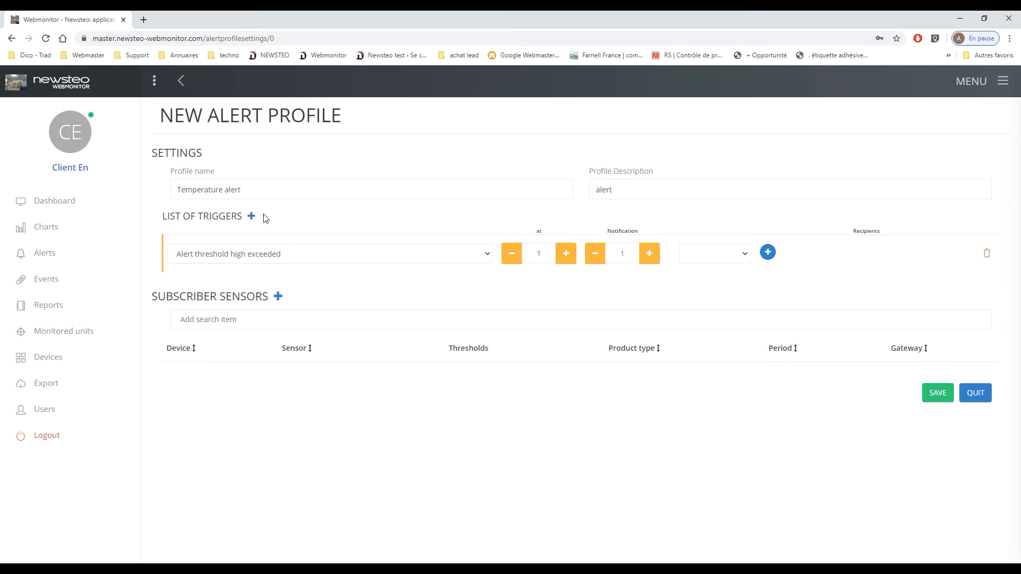
left_click(251, 216)
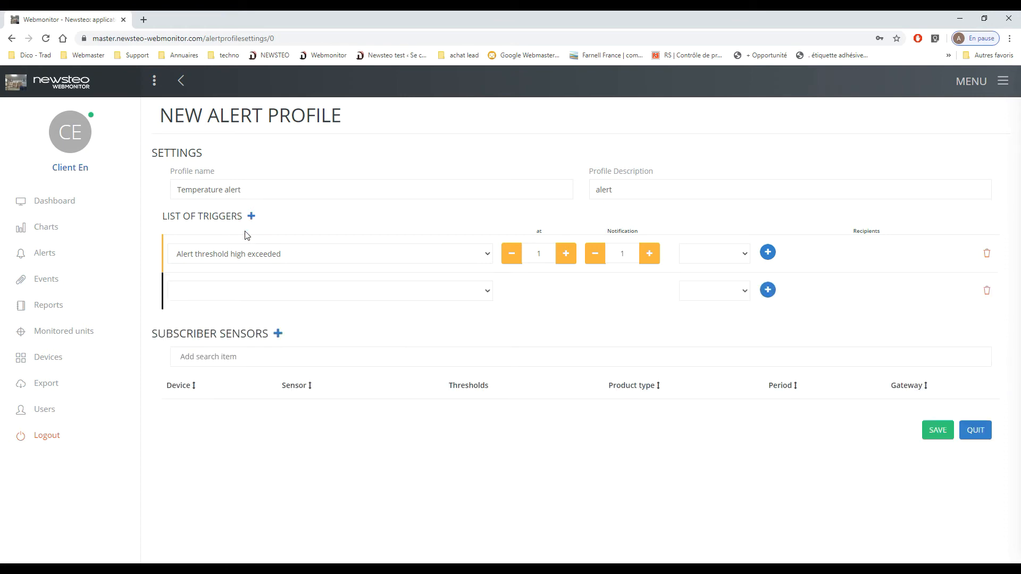
left_click(215, 293)
left_click(285, 317)
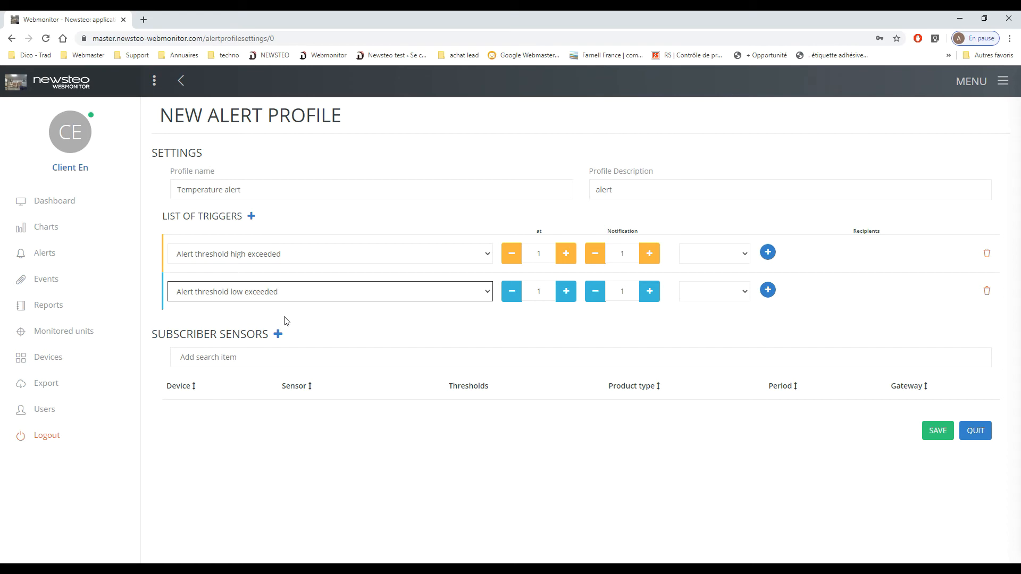
left_click(251, 216)
left_click(216, 333)
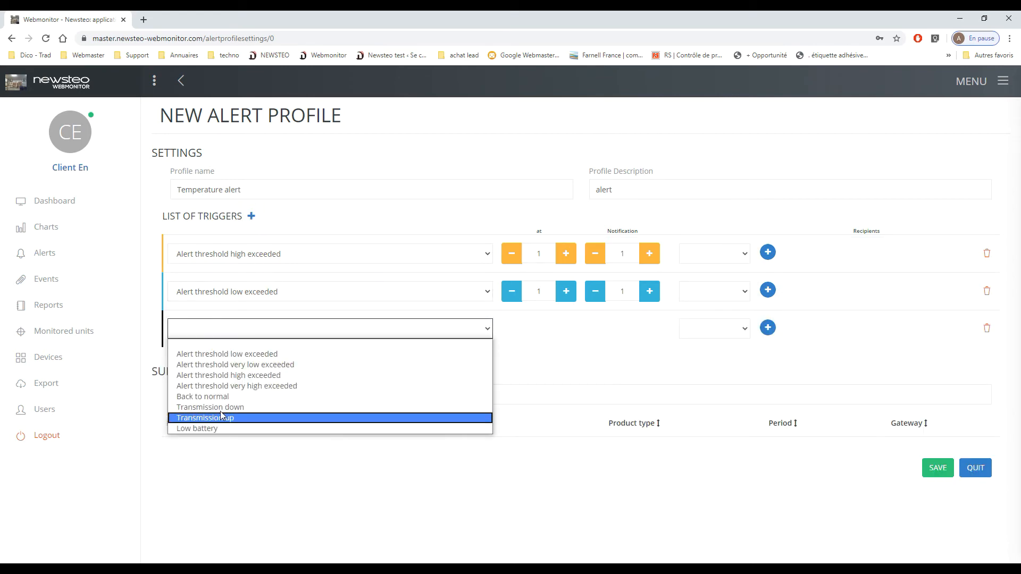
left_click(215, 396)
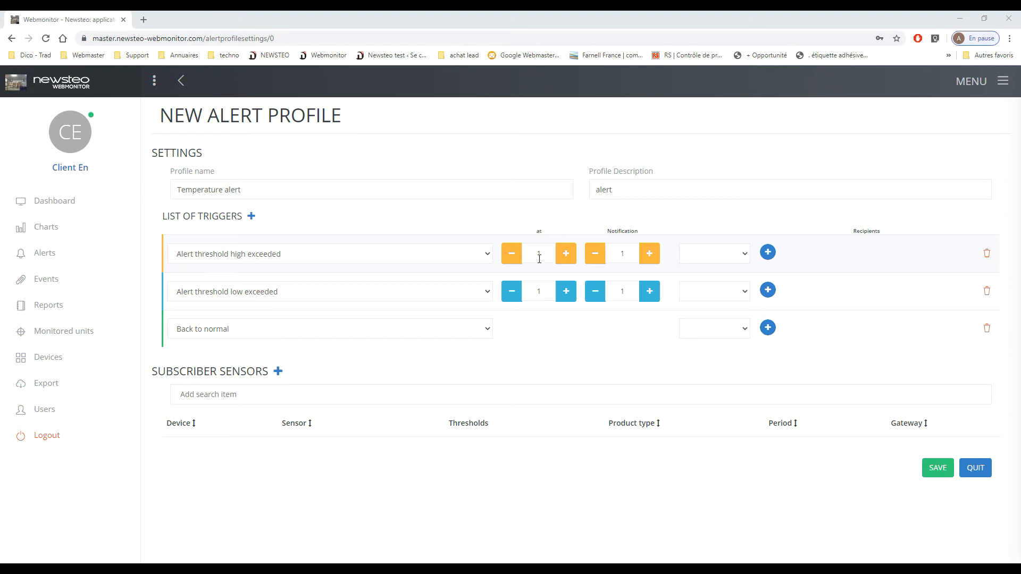
- Set the "at" value to 3 for both the high and low threshold triggers
left_click(539, 257)
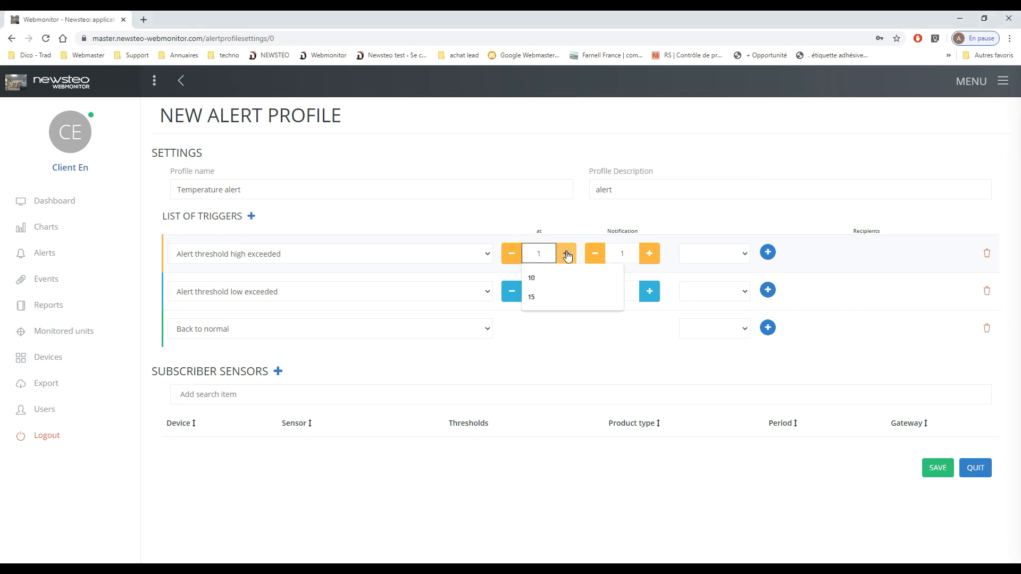
left_click(567, 256)
left_click(567, 256)
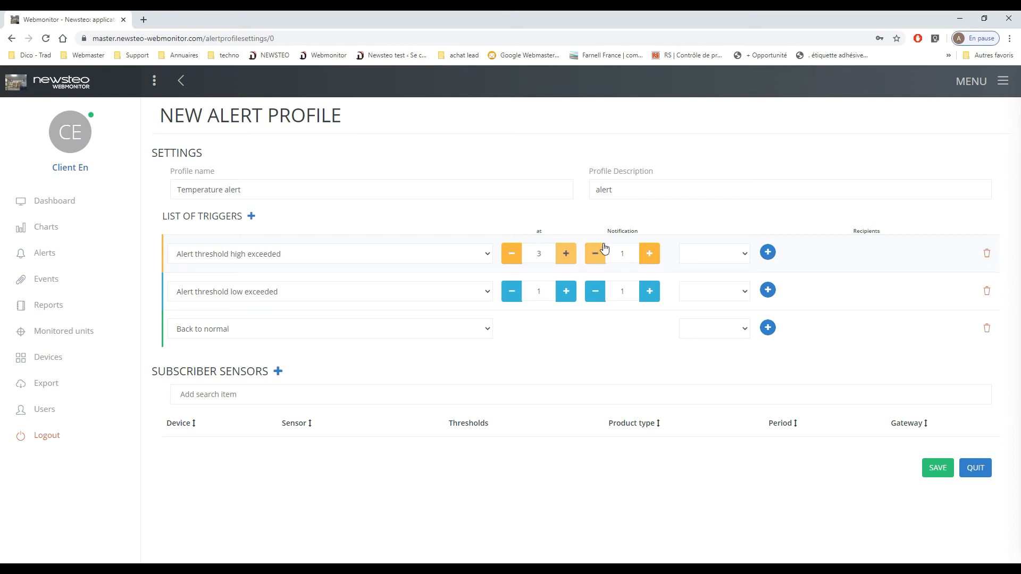
left_click(566, 293)
left_click(566, 294)
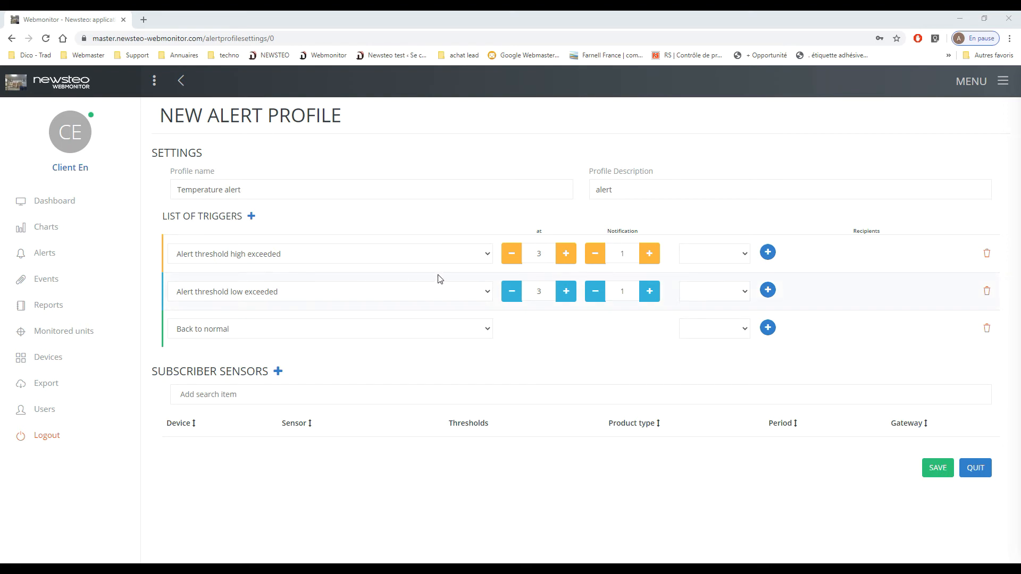
- Set the notification type to EMail for all three triggers
left_click(718, 254)
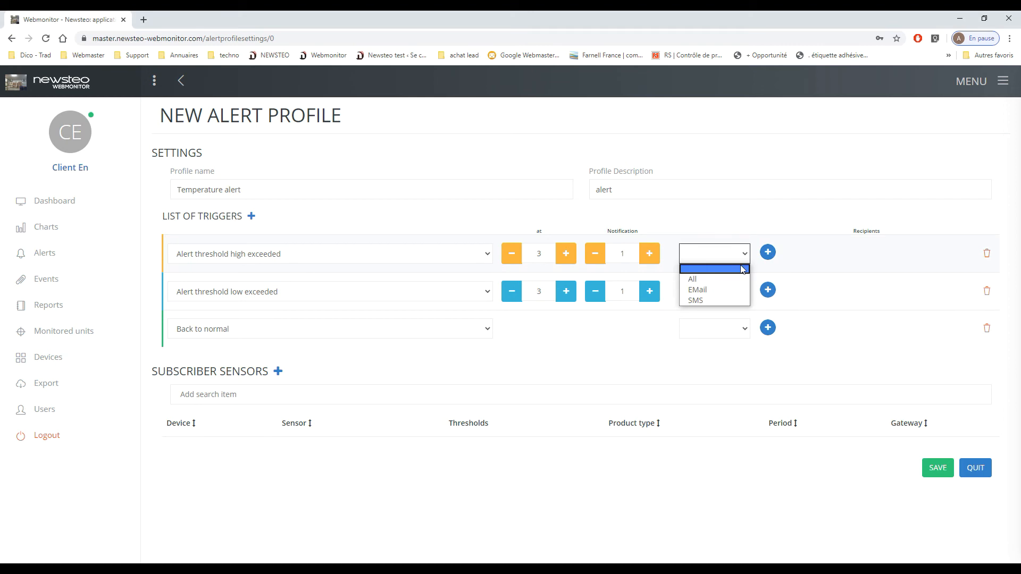
left_click(725, 290)
left_click(724, 292)
left_click(725, 328)
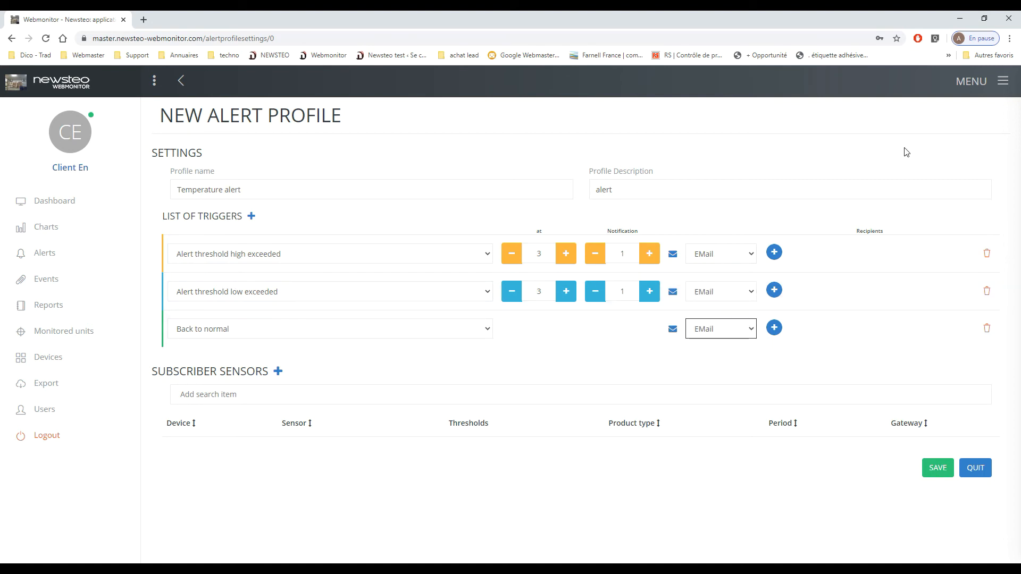
- Add the user belonging to New group as recipient of each of the three triggers
left_click(778, 257)
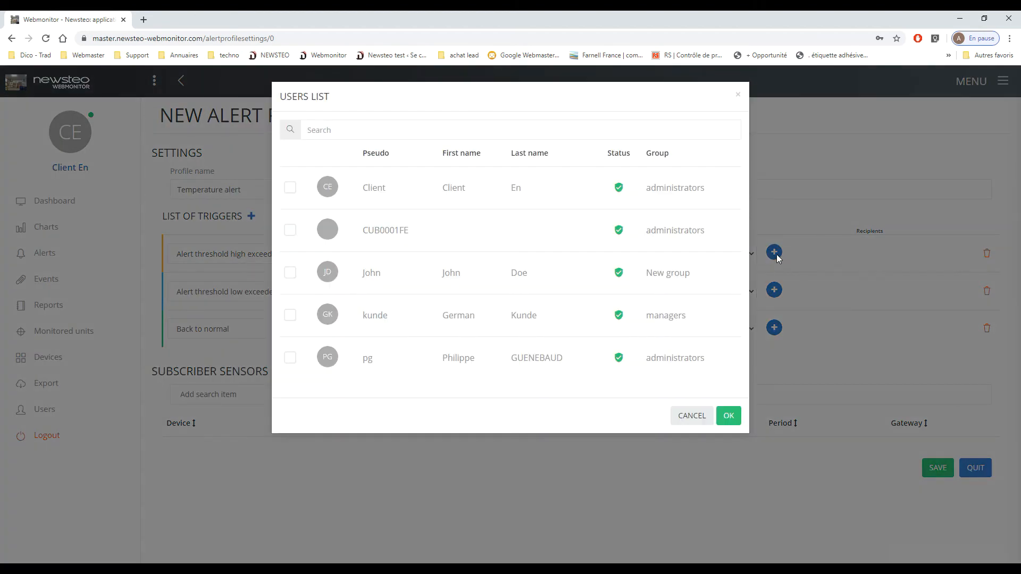
left_click(289, 274)
left_click(736, 423)
left_click(774, 290)
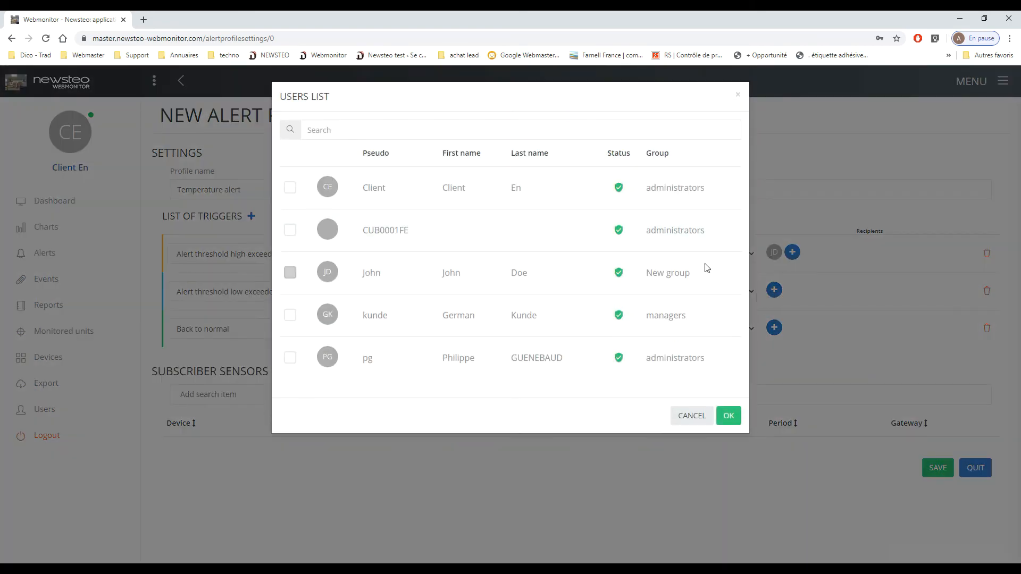
left_click(289, 273)
left_click(728, 415)
left_click(774, 327)
left_click(290, 272)
left_click(728, 415)
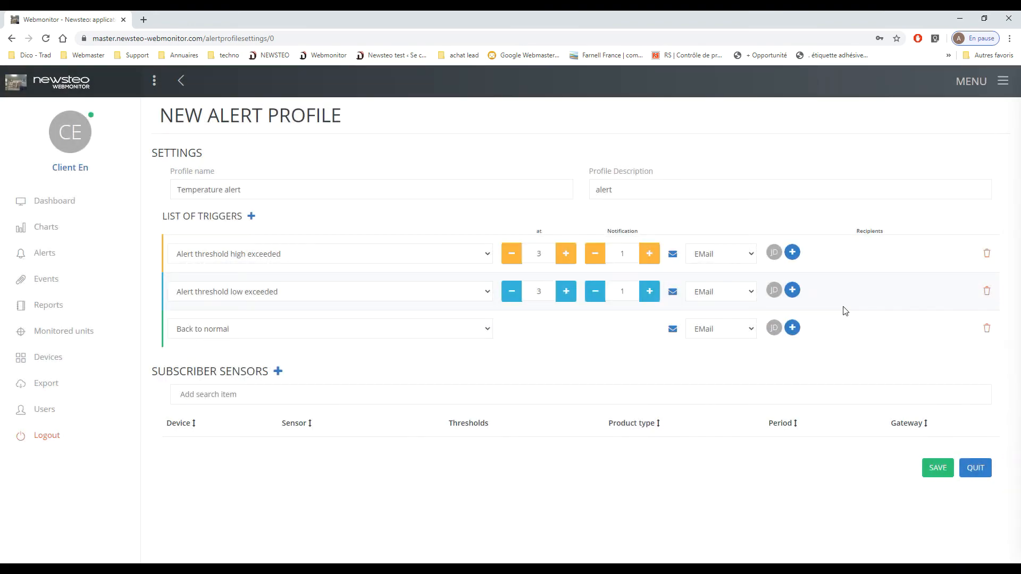
- Subscribe the LABO-FROID temperature sensors Congelo_haut, Congelo_bas and Labo_Frigo to the profile and save it
left_click(278, 372)
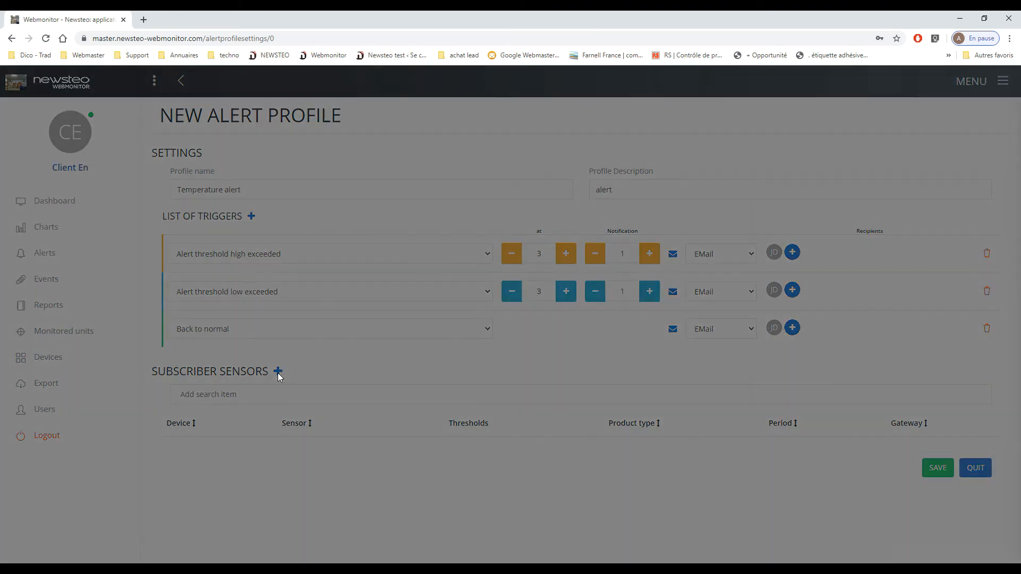
left_click(611, 170)
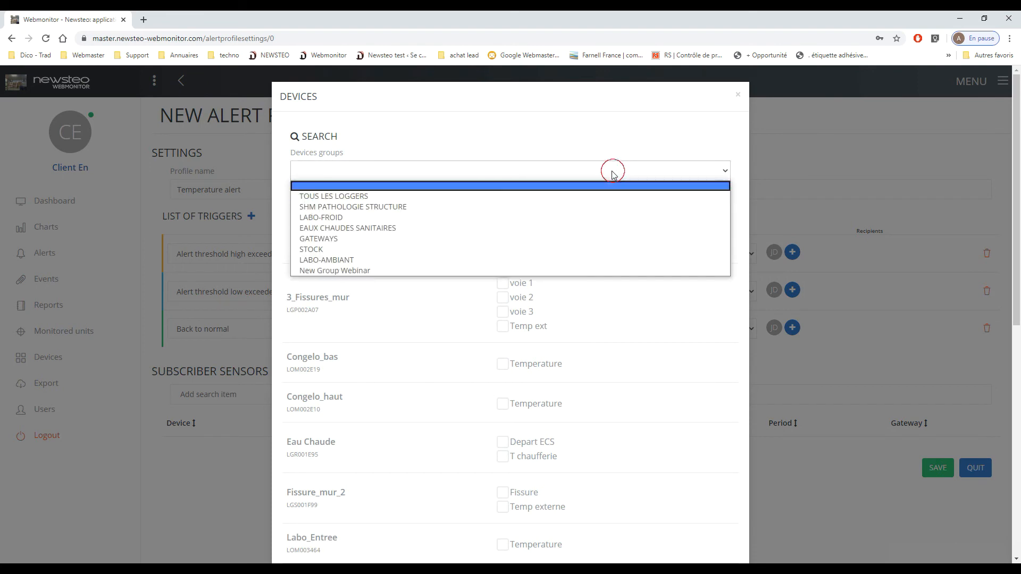
left_click(321, 217)
left_click(511, 287)
left_click(512, 325)
left_click(513, 366)
left_click(734, 430)
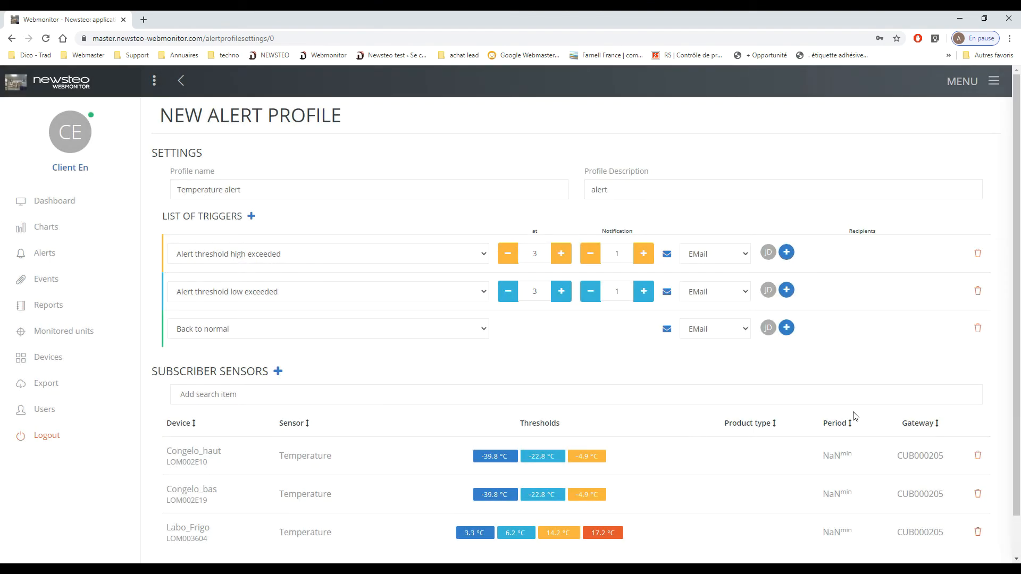
scroll(855, 416, "down", 1)
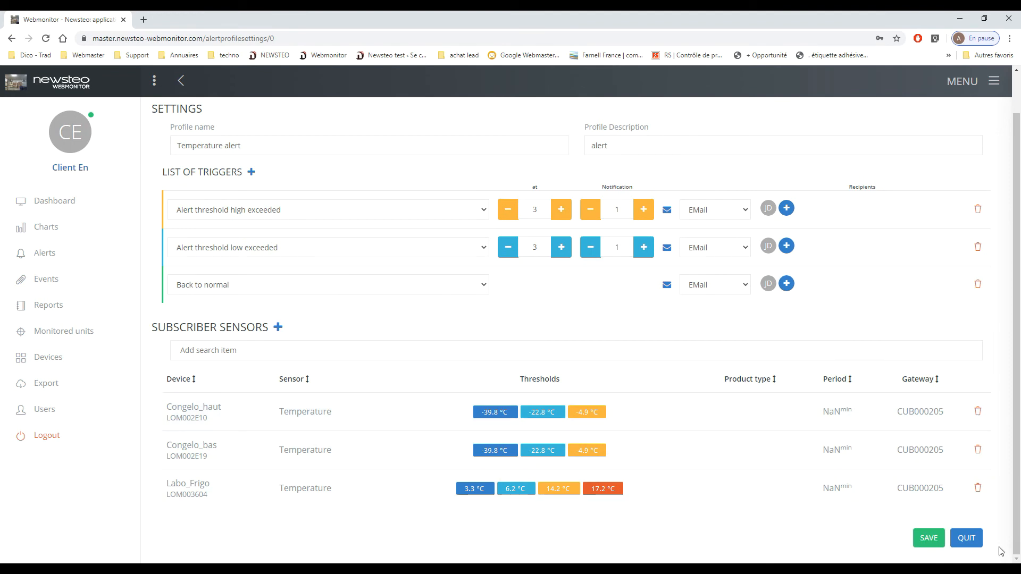
left_click(928, 538)
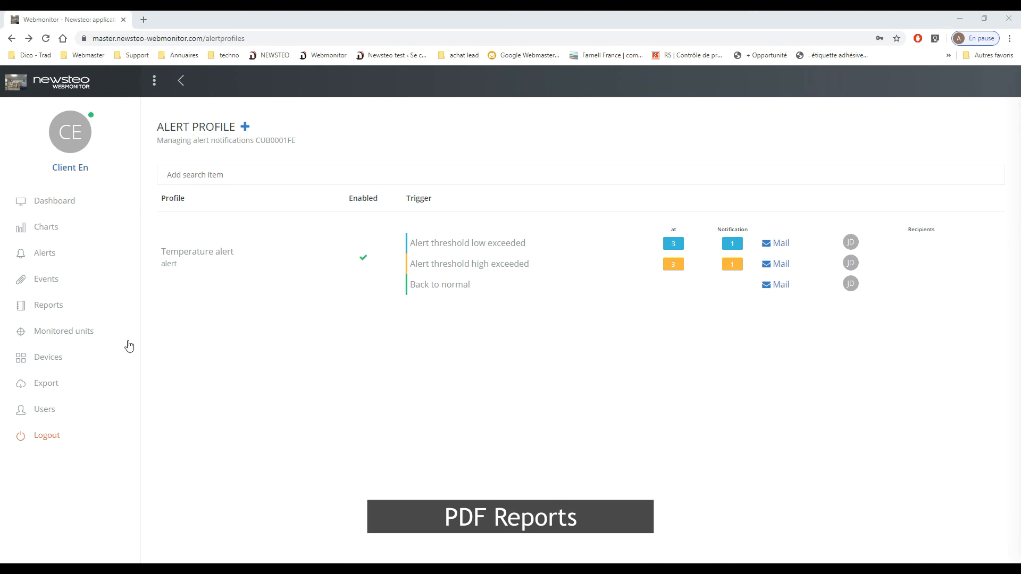
- Start a report without a predefined filter and select the Temperature sensors of Congelo_bas, Congelo_haut and Labo_Frigo from the LABO-FROID group
left_click(49, 305)
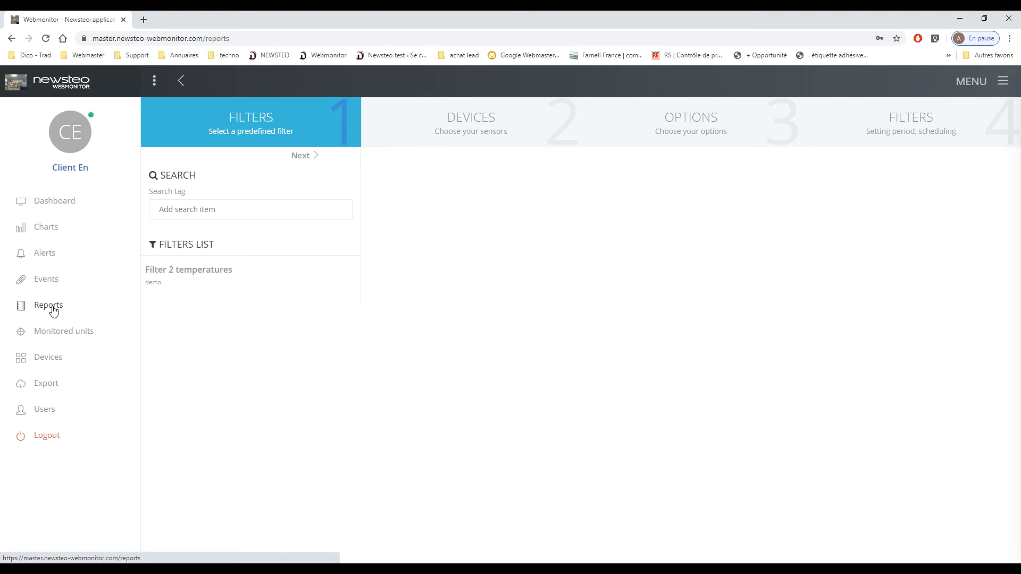
left_click(307, 158)
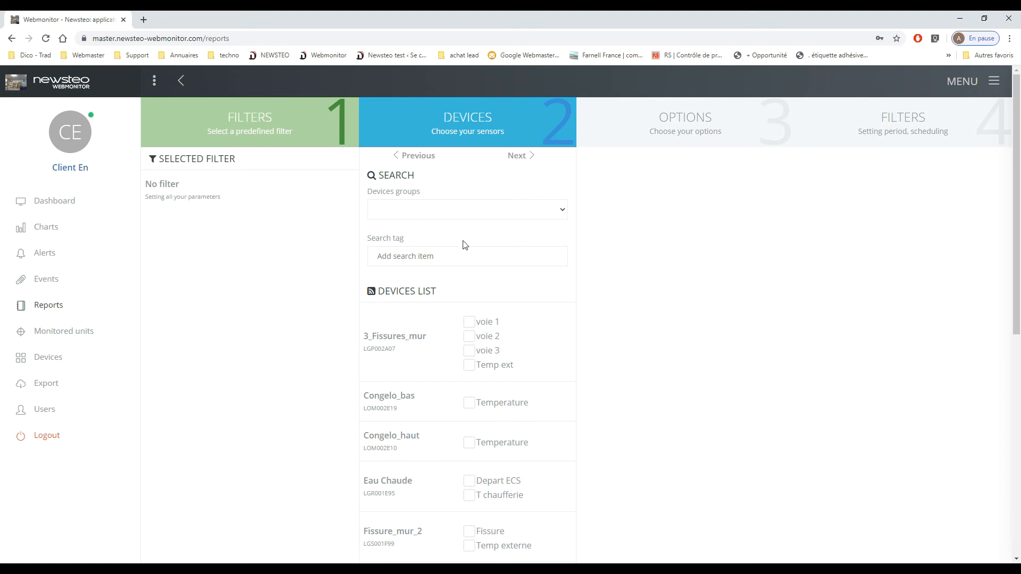
left_click(555, 214)
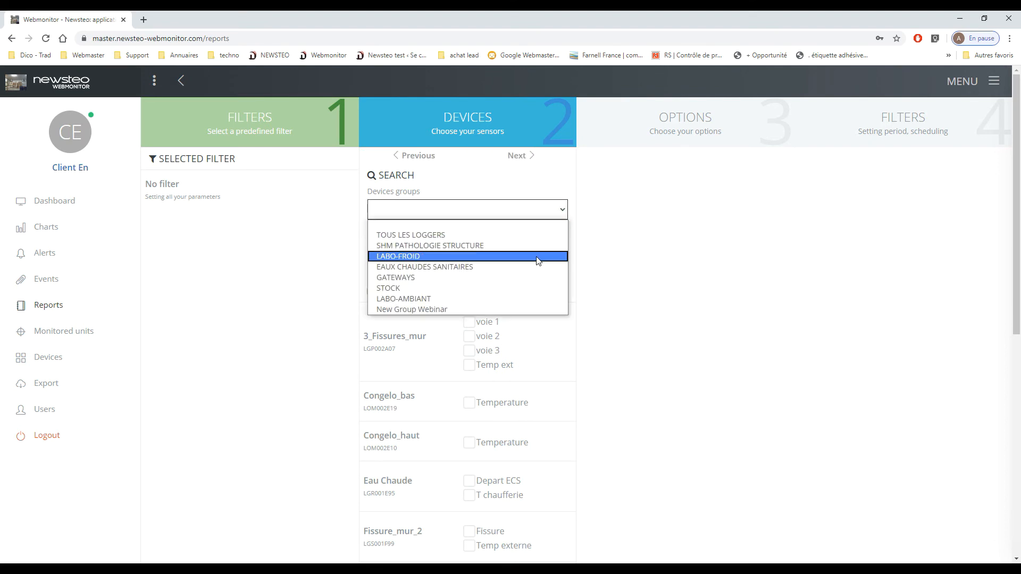
left_click(537, 258)
left_click(474, 326)
left_click(473, 364)
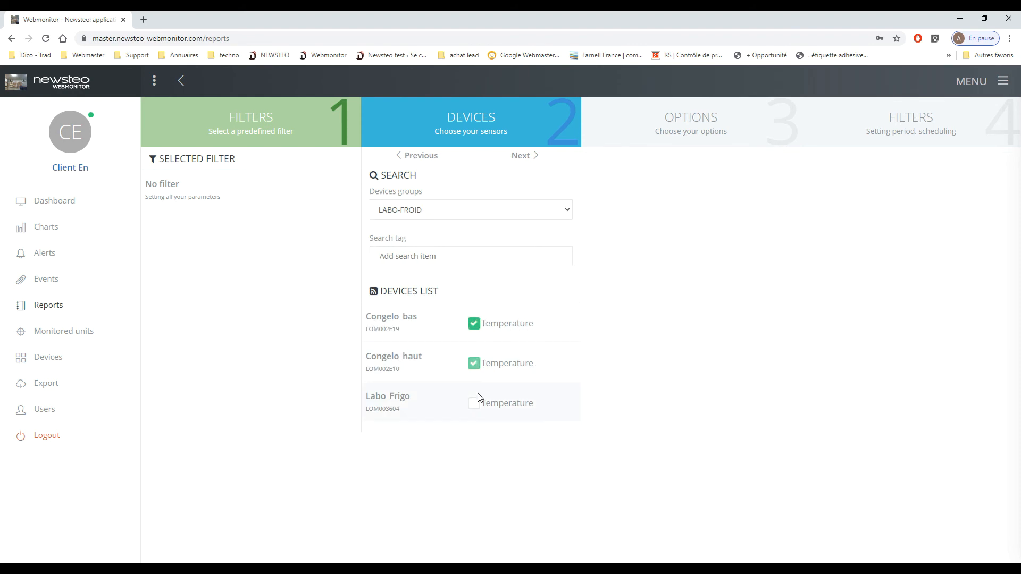
left_click(474, 404)
left_click(525, 157)
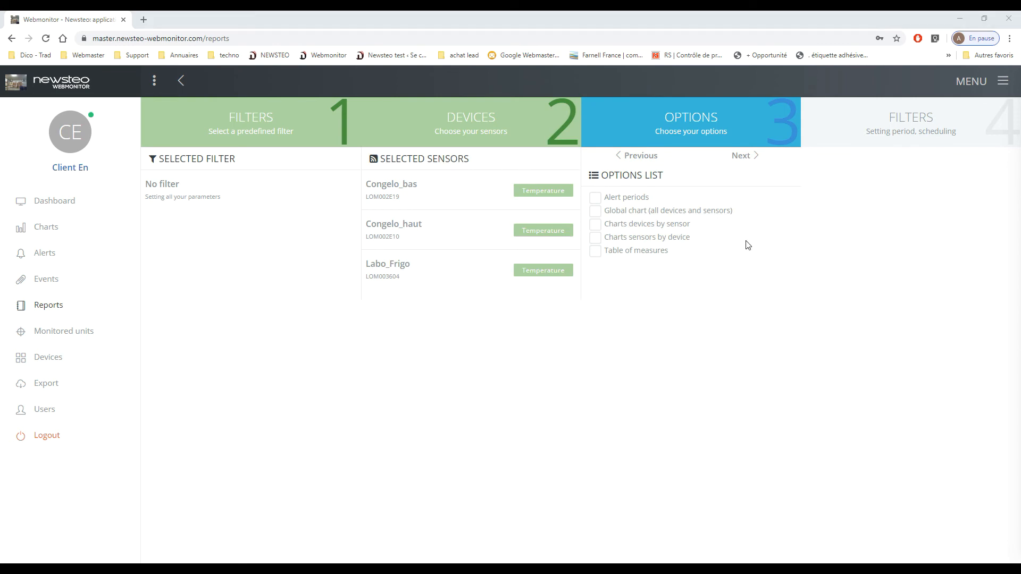
- Include Alert periods, Charts sensors by device and Table of measures in the report, and continue to the period settings
left_click(597, 200)
left_click(667, 240)
left_click(645, 253)
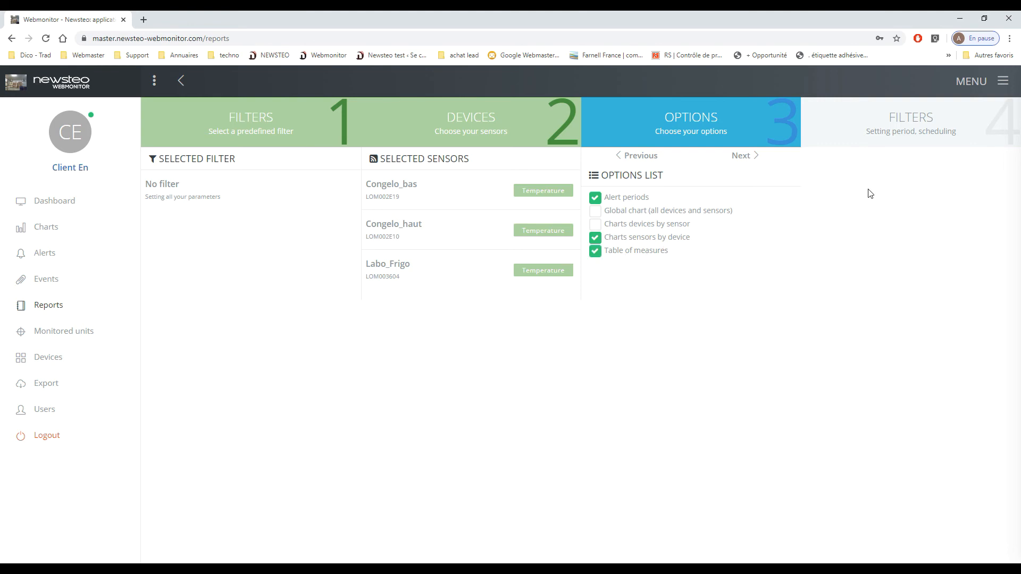
left_click(745, 158)
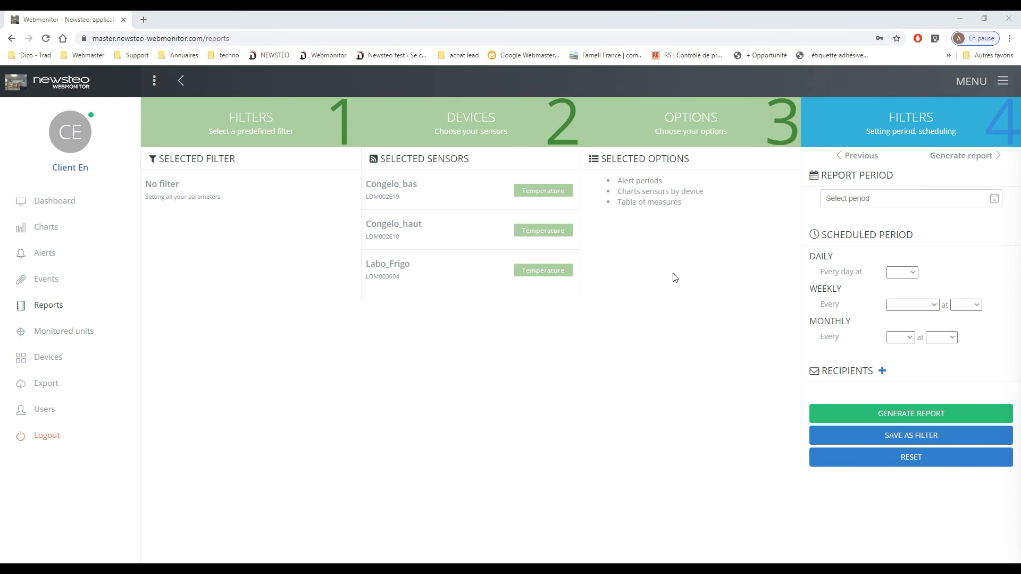
- Set the report period to today
left_click(869, 200)
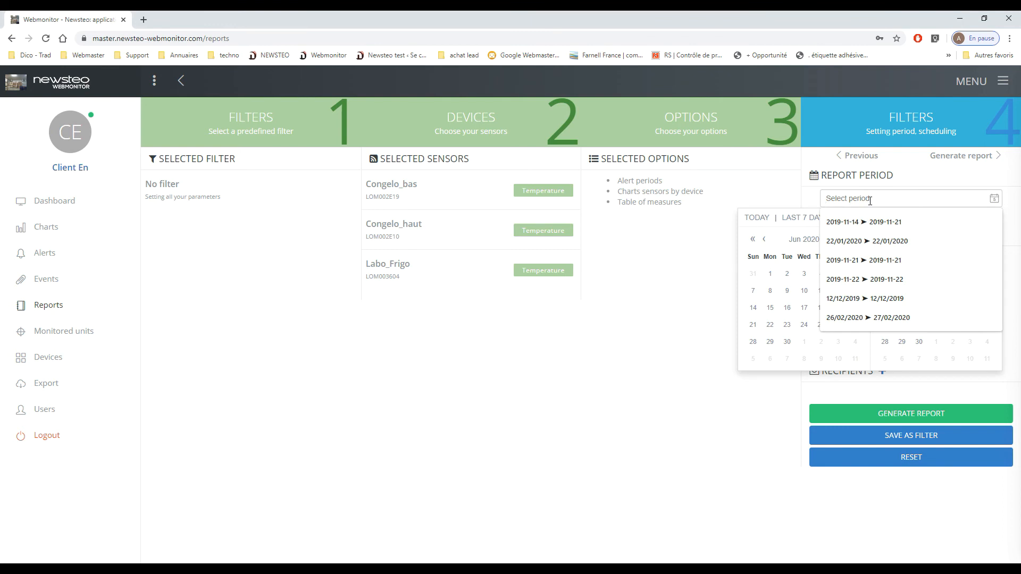
left_click(770, 219)
left_click(958, 181)
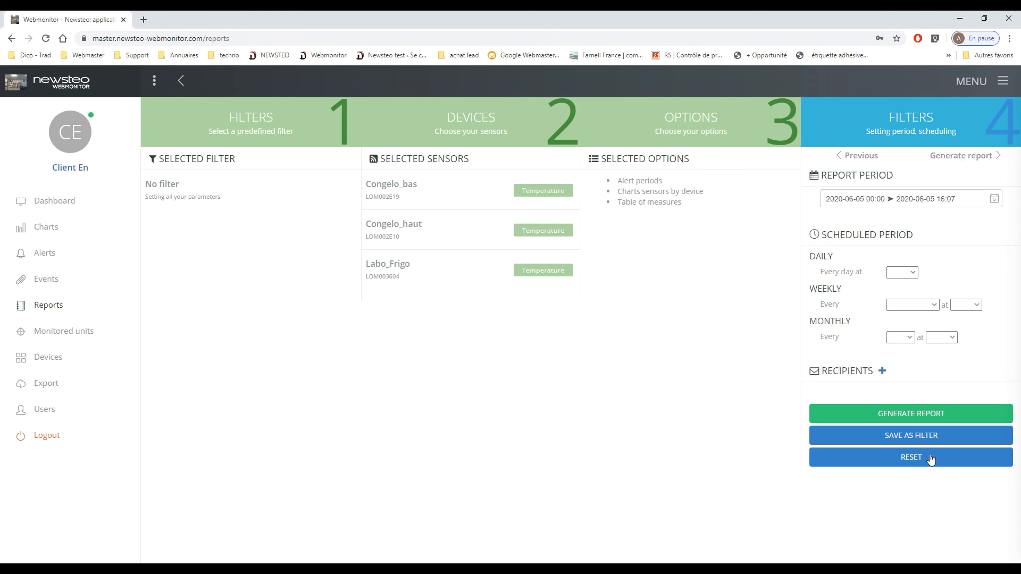
- Generate the PDF measurement report and review its loggers summary, temperature chart and table of measures
left_click(899, 418)
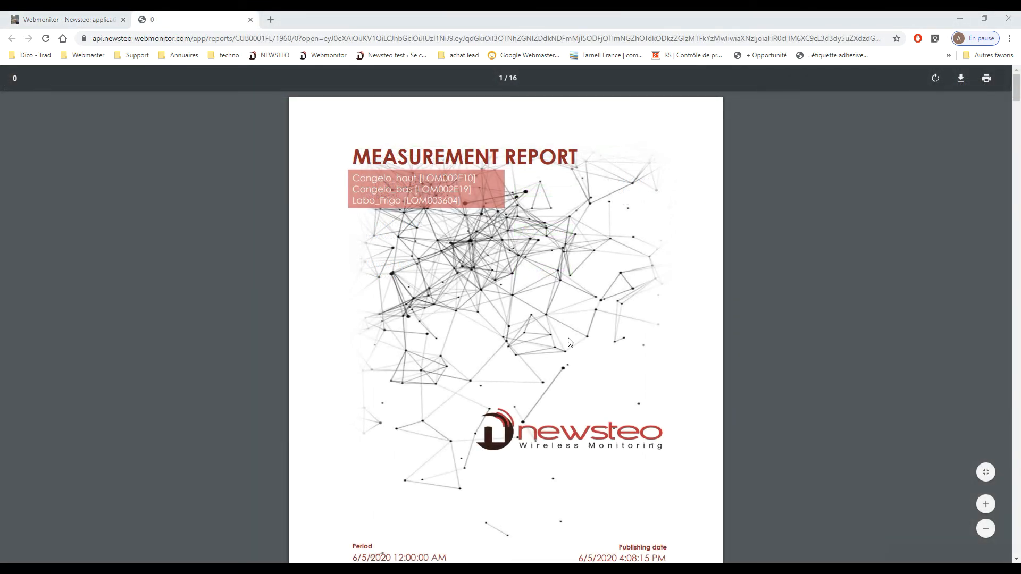
scroll(599, 329, "down", 15)
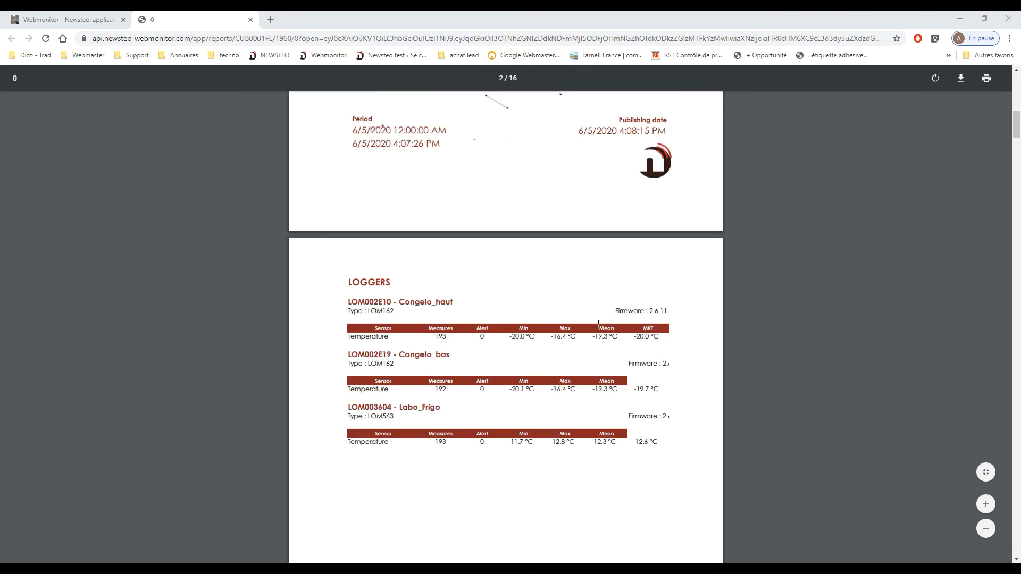
scroll(600, 329, "down", 2)
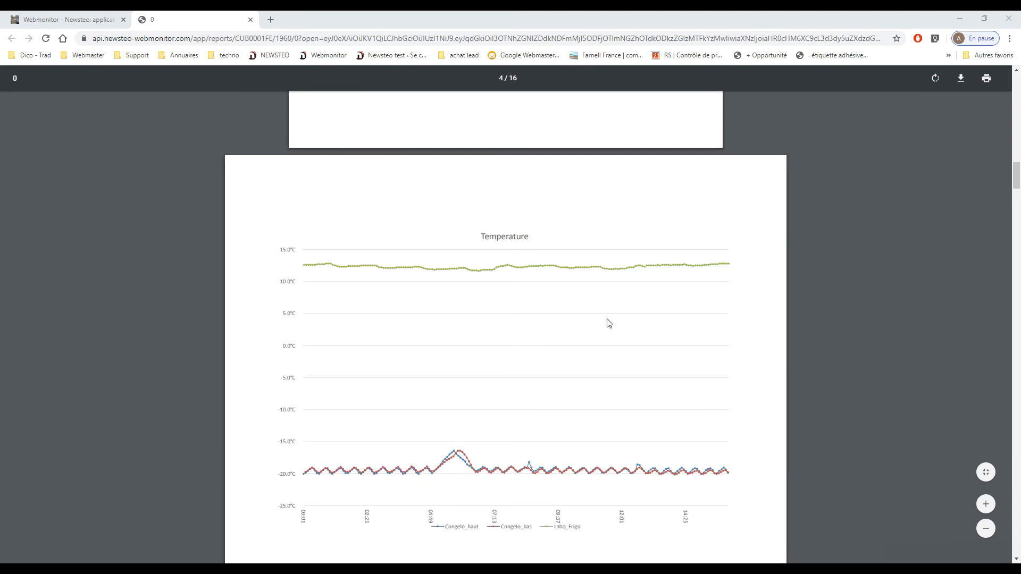
scroll(620, 388, "down", 5)
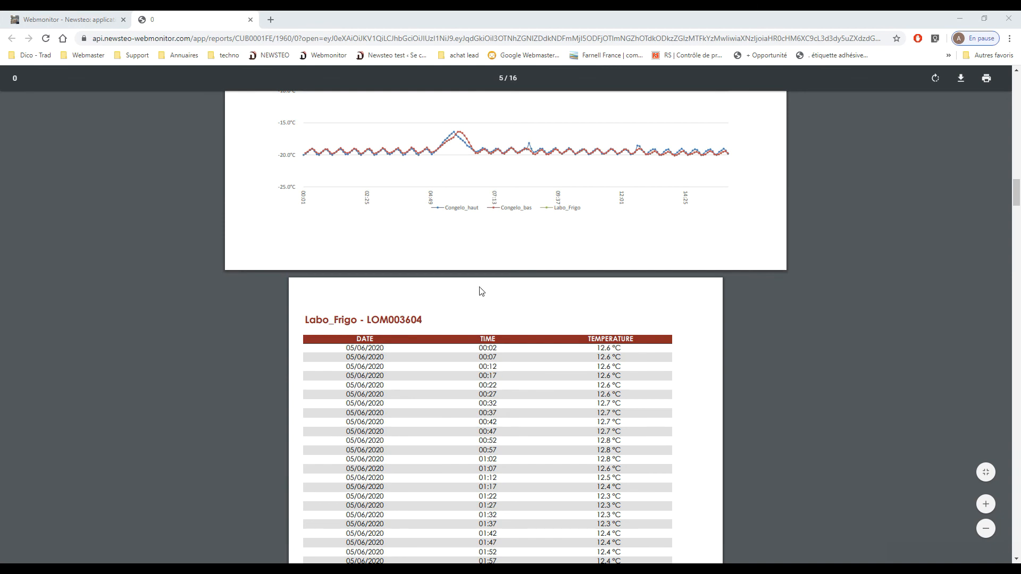
- Return to the report settings and schedule the report weekly, every Friday at 18:00
left_click(82, 16)
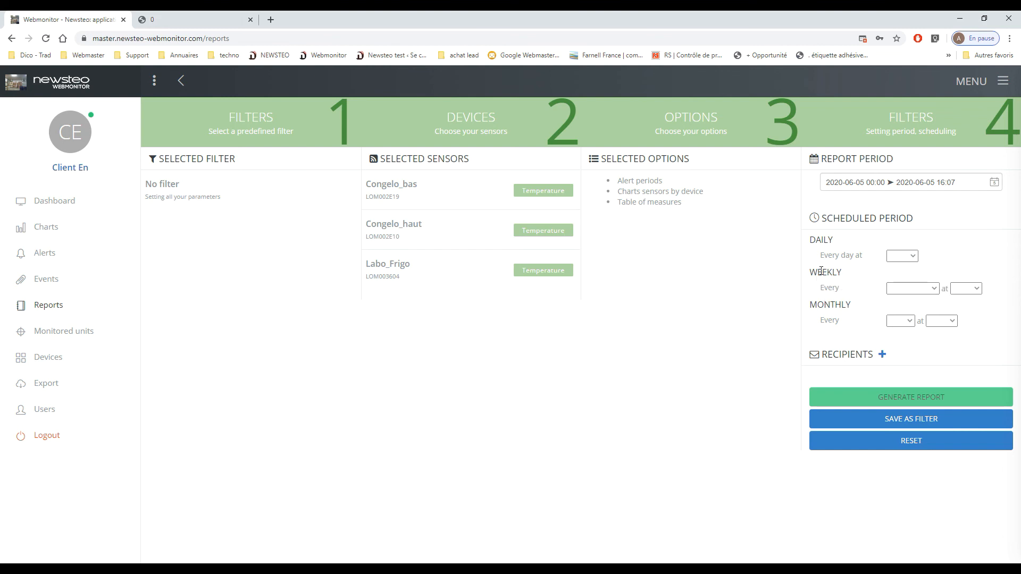
left_click(913, 289)
left_click(912, 354)
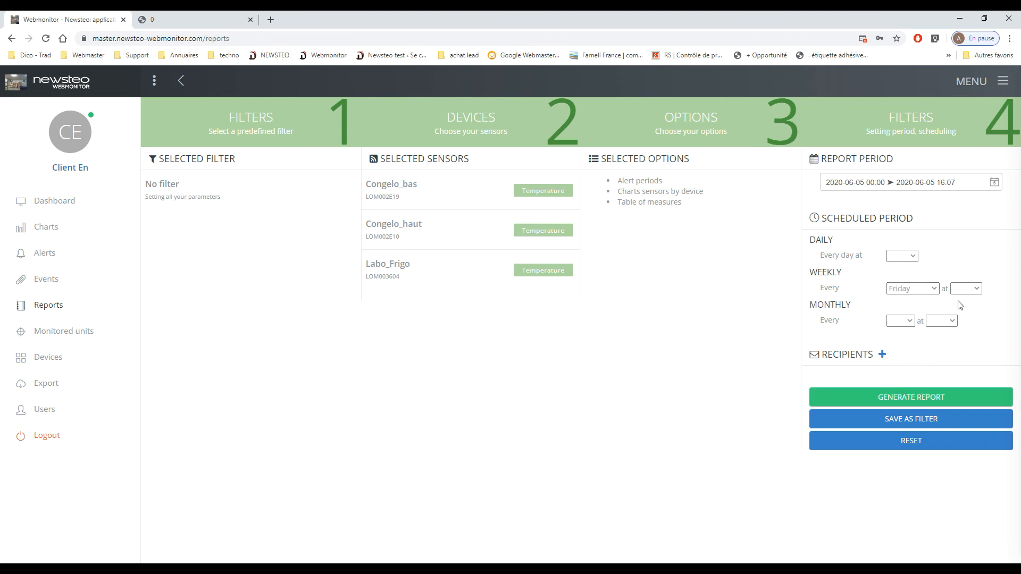
left_click(967, 288)
left_click(977, 504)
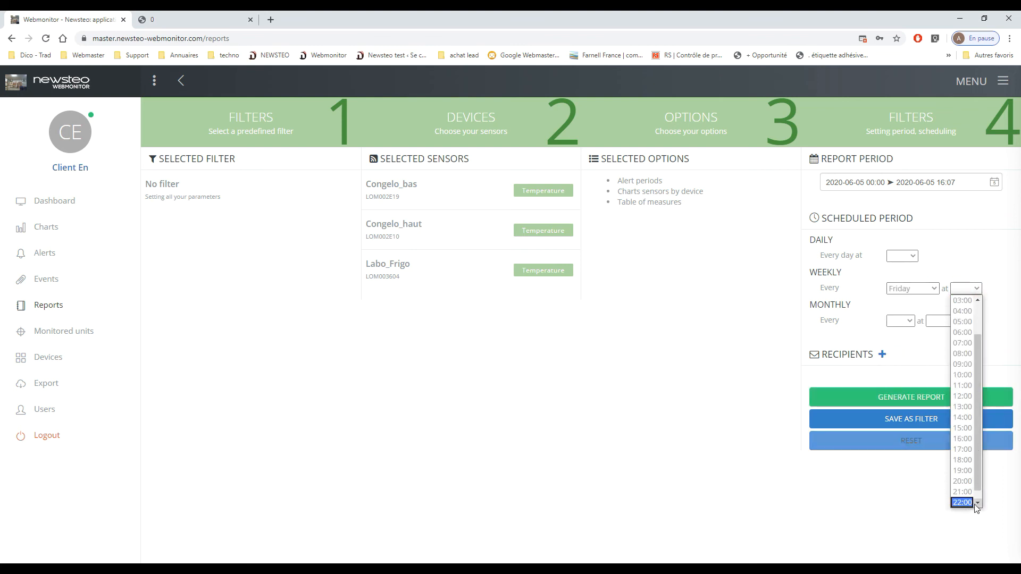
left_click(964, 460)
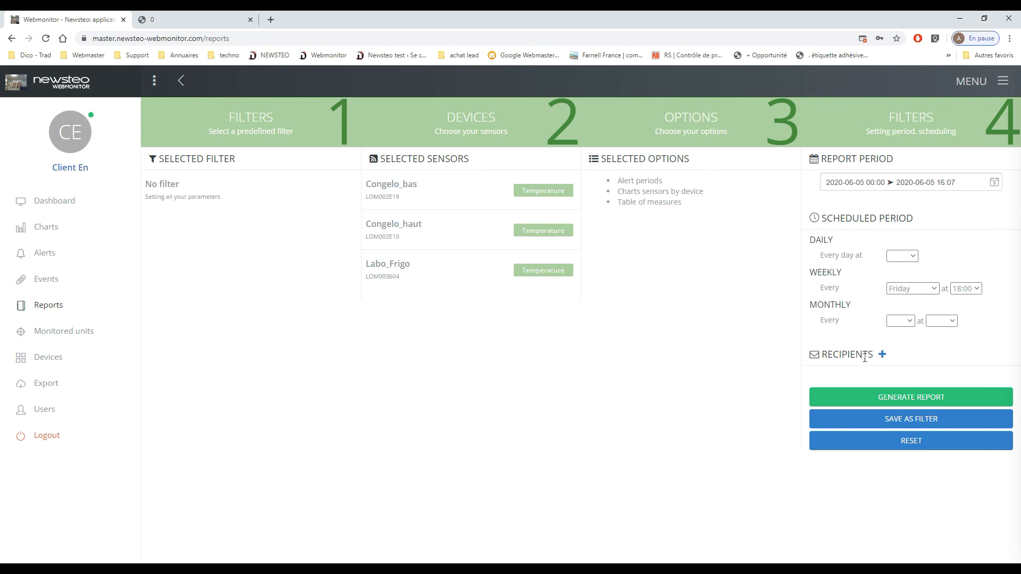
- Add the user belonging to New group as a recipient of the scheduled report
left_click(881, 354)
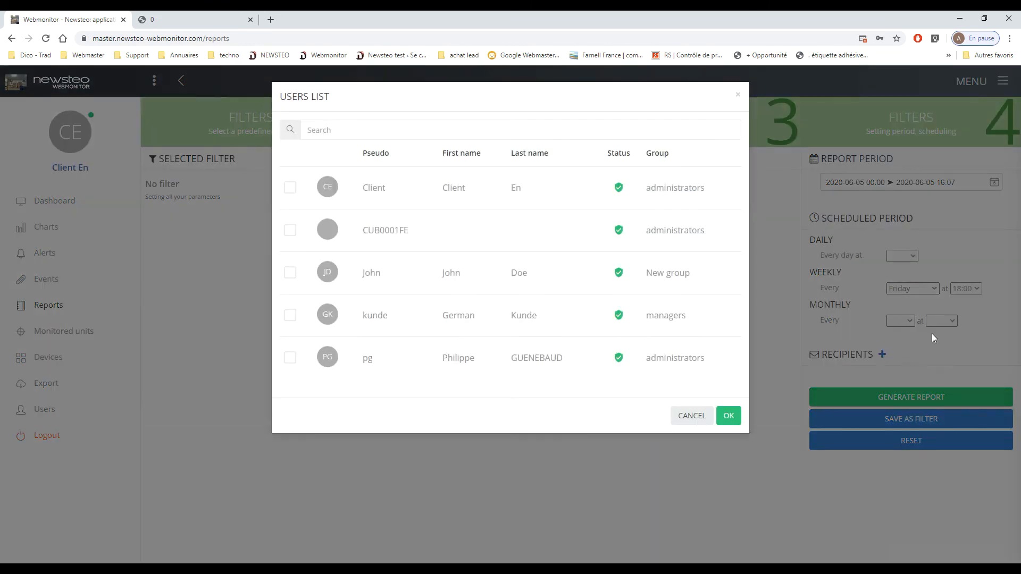
left_click(407, 266)
left_click(290, 273)
left_click(731, 417)
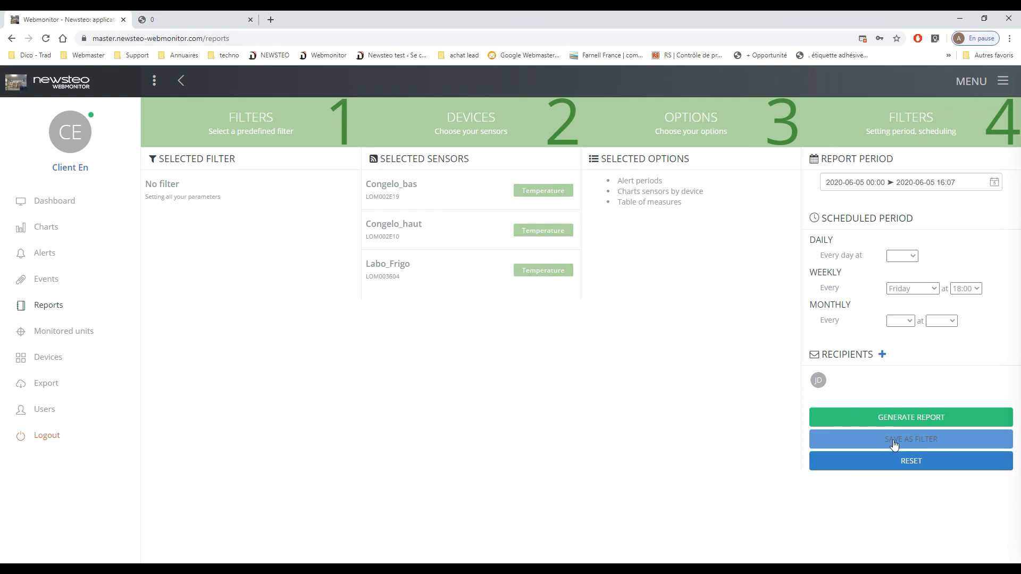
- Save the report settings as a filter named Report Week with the description week
left_click(924, 444)
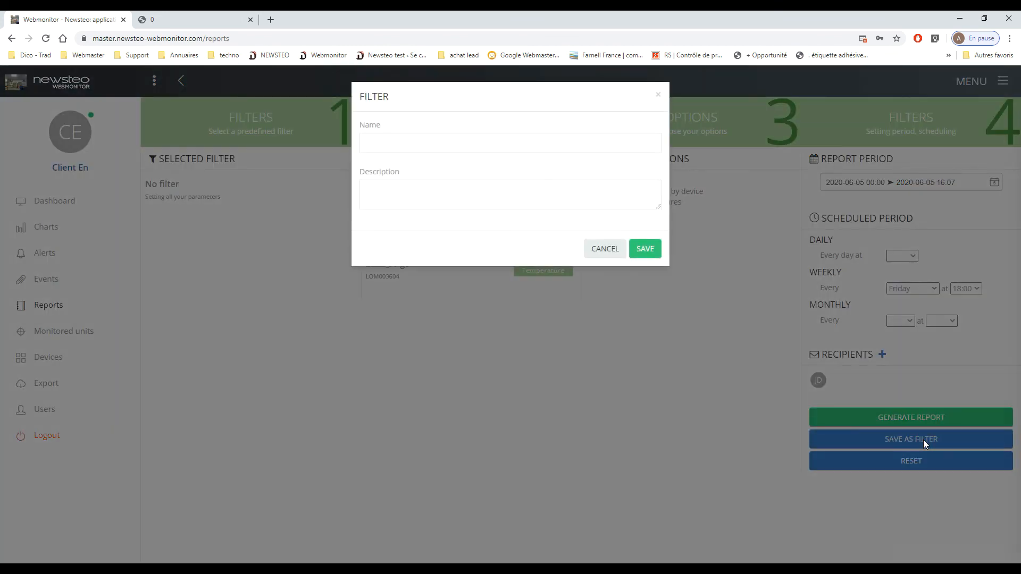
left_click(466, 139)
type("R")
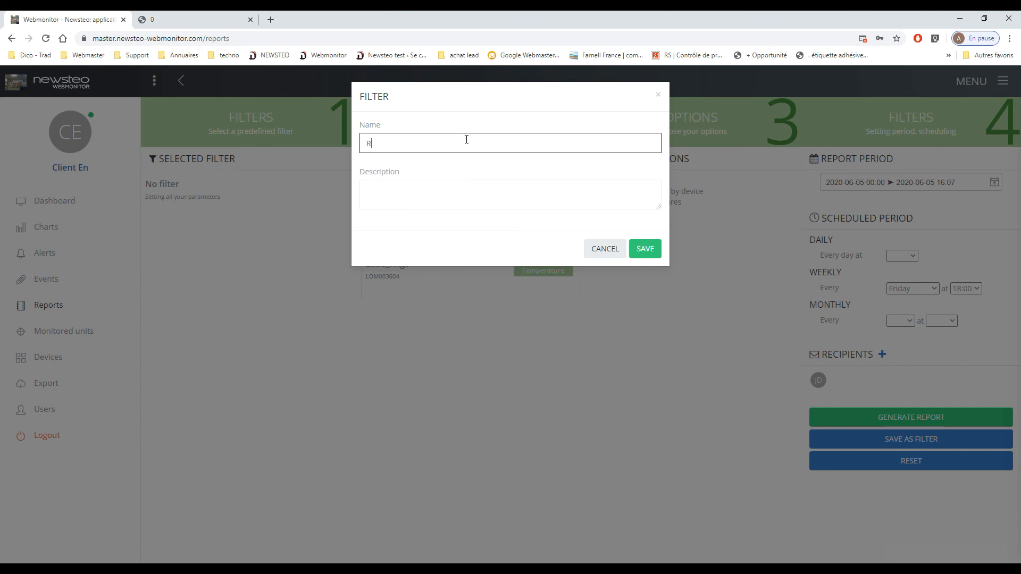
type("eport Wee")
key("Tab")
type("week")
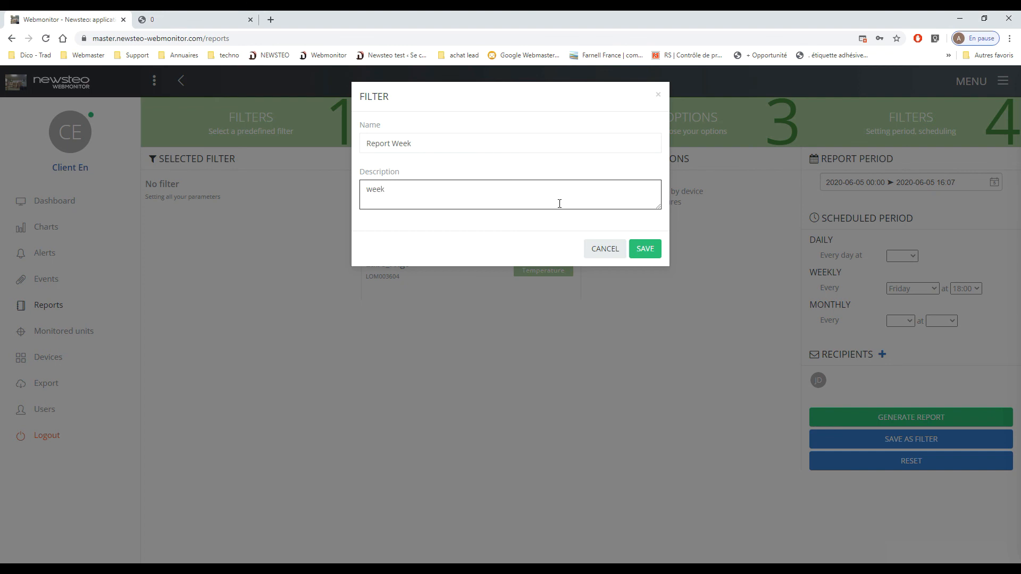
left_click(651, 247)
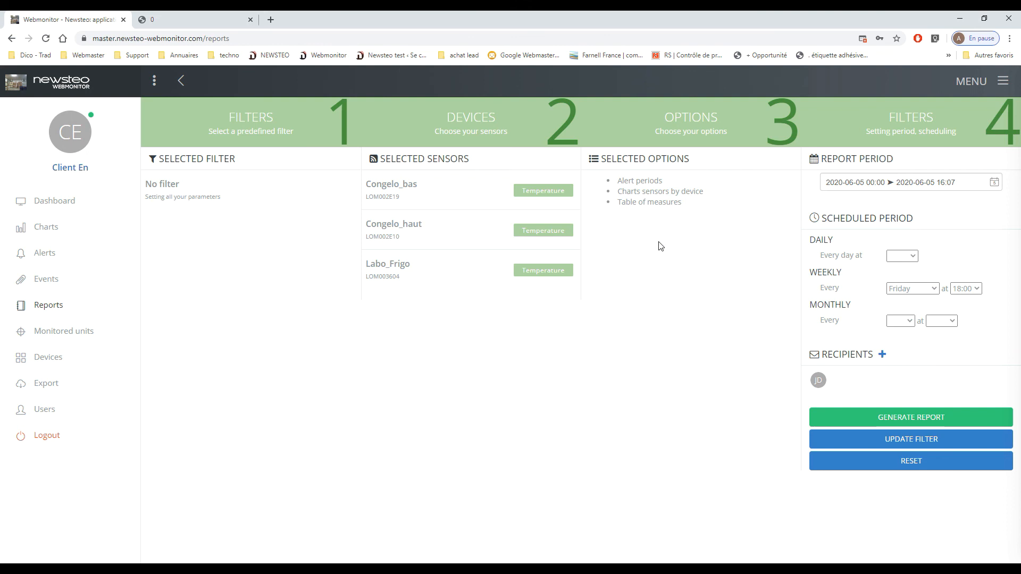
- View the predefined filters on the Export page and open the Events page
left_click(996, 82)
left_click(46, 386)
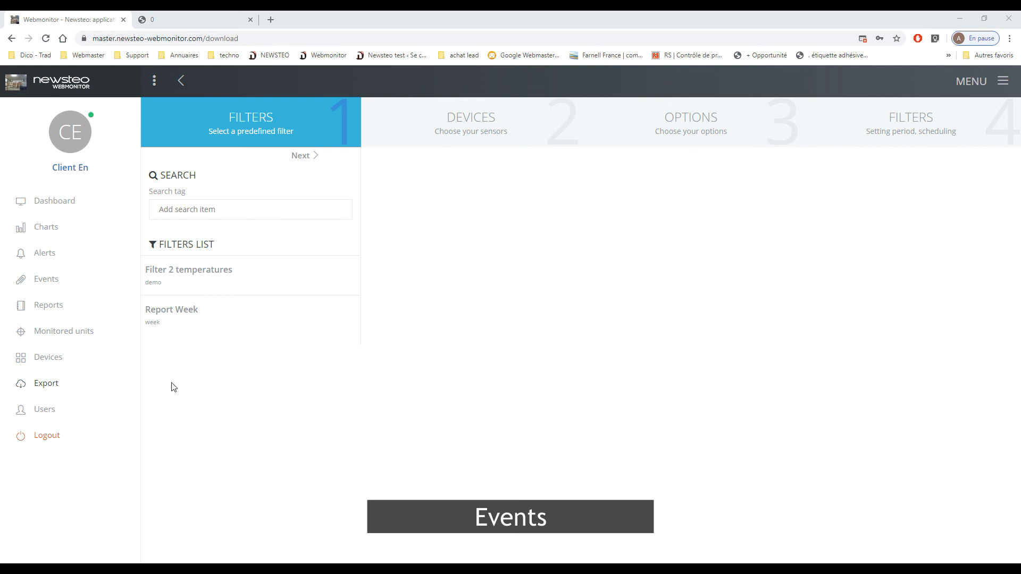
left_click(47, 281)
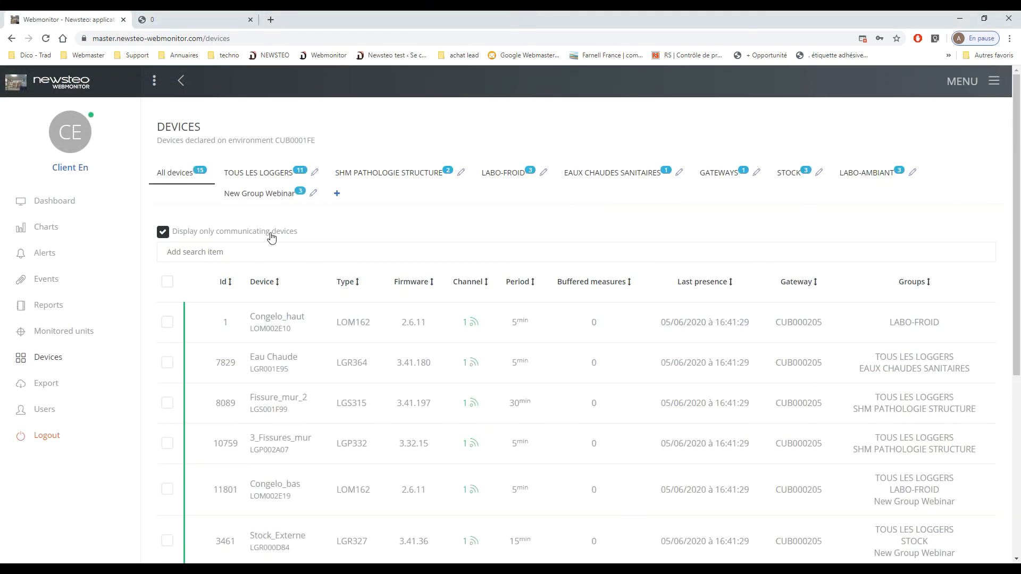
- Enable kiosk mode access for the device group New Group Webinar, copy its kiosk URL and save the group
left_click(313, 200)
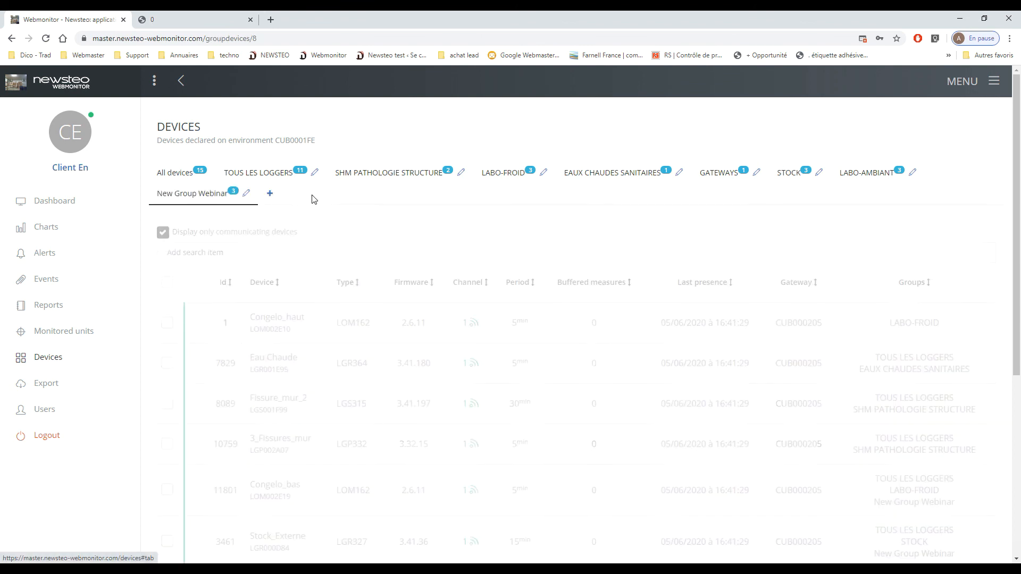
left_click(163, 287)
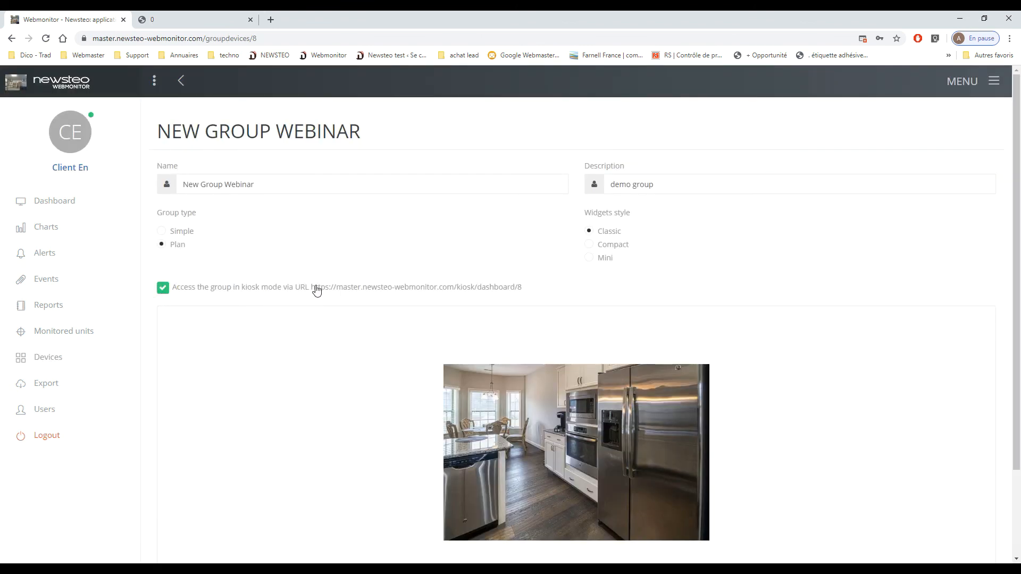
left_click_drag(312, 290, 536, 293)
key("ctrl+c")
scroll(782, 397, "down", 2)
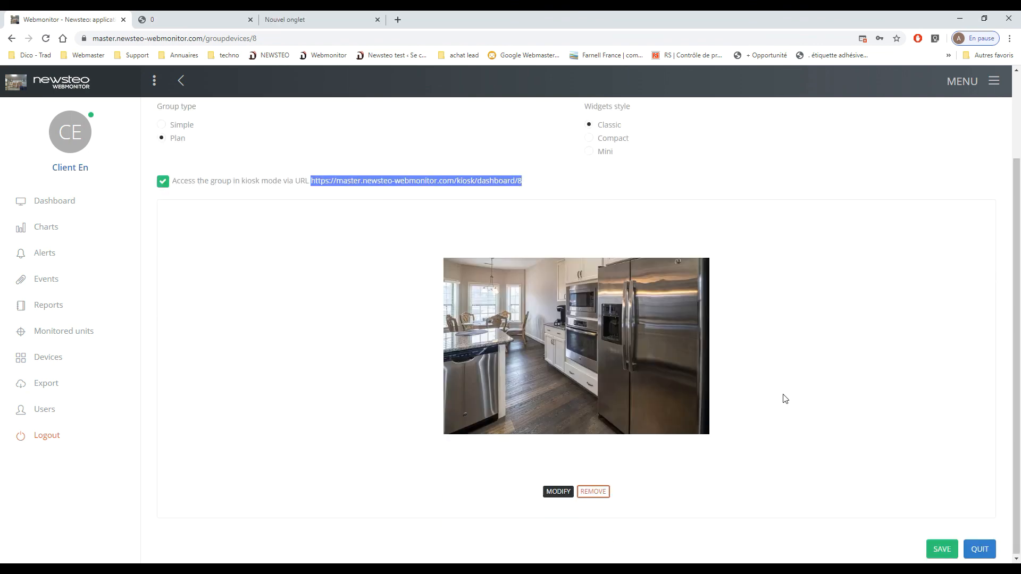
left_click(944, 545)
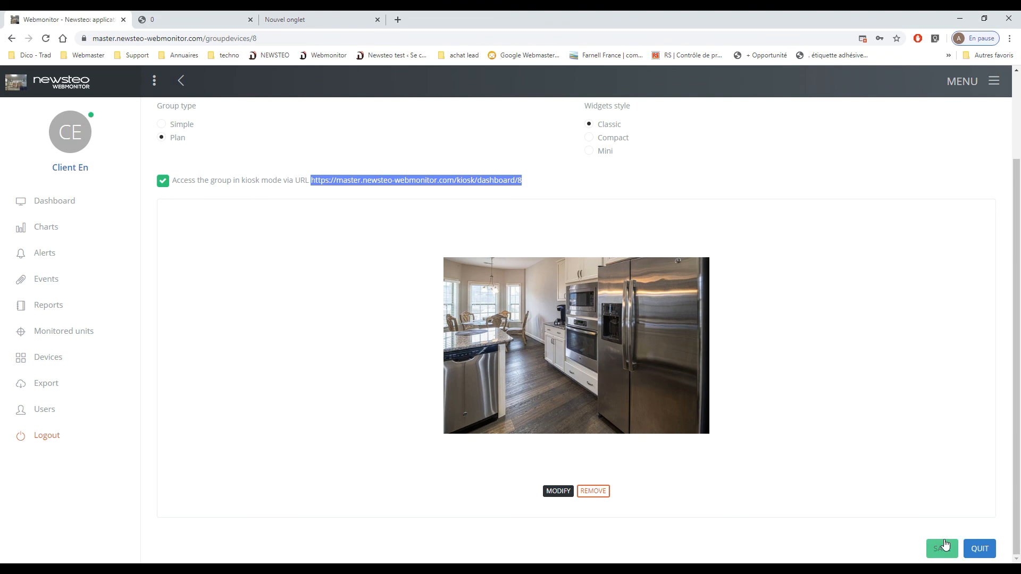
- Open the copied kiosk URL in the new browser tab and log in with the environment ID and the prefilled credentials
left_click(290, 20)
key("ctrl+v")
key("Return")
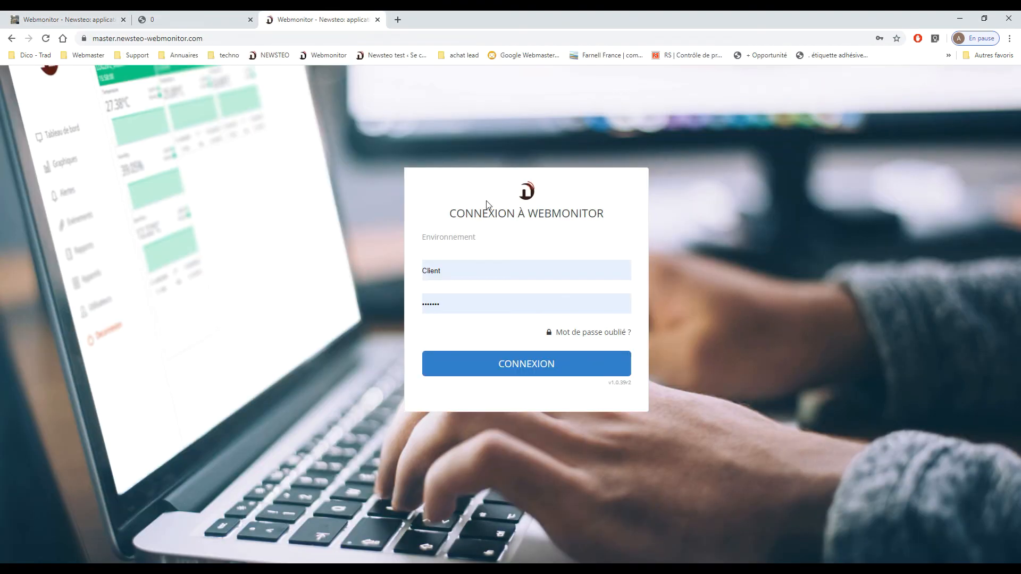
left_click(506, 237)
type("CUB0001")
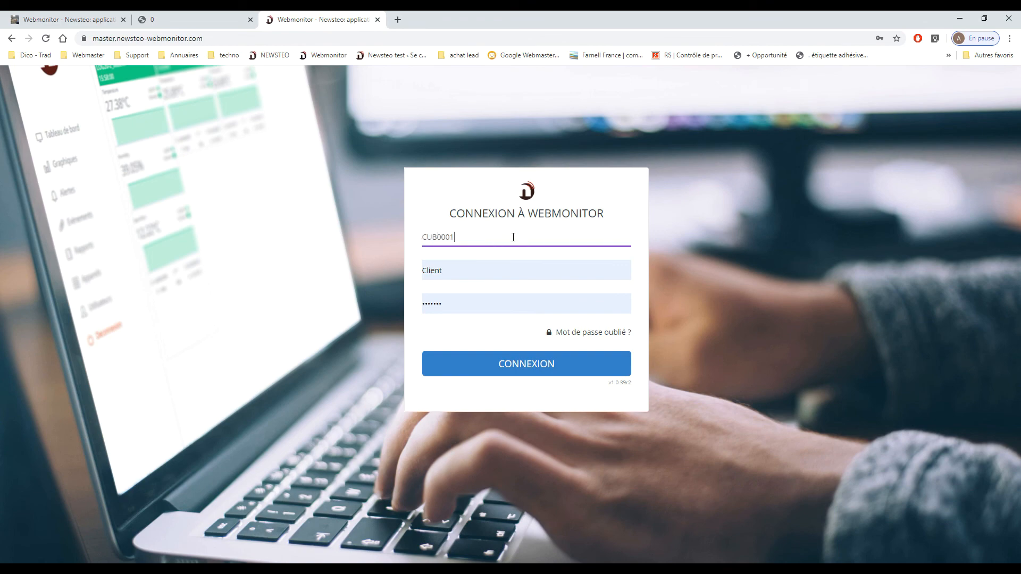
type("FE")
left_click(522, 362)
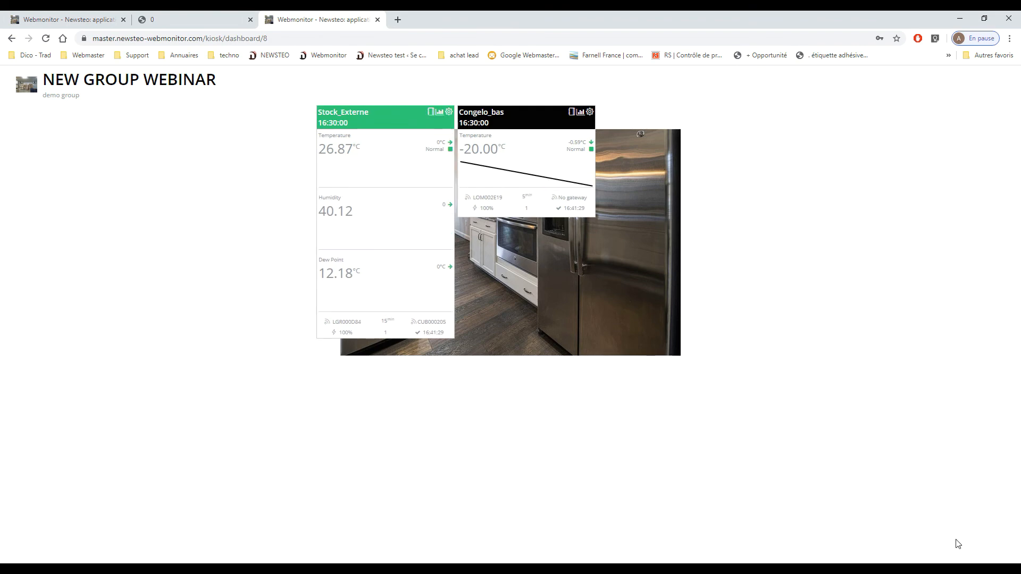
left_click(985, 554)
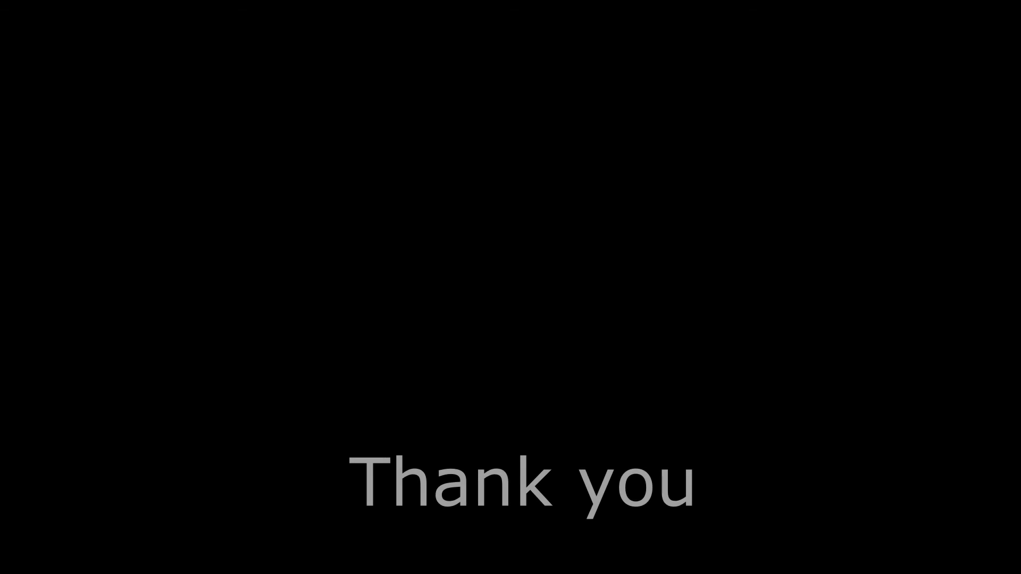